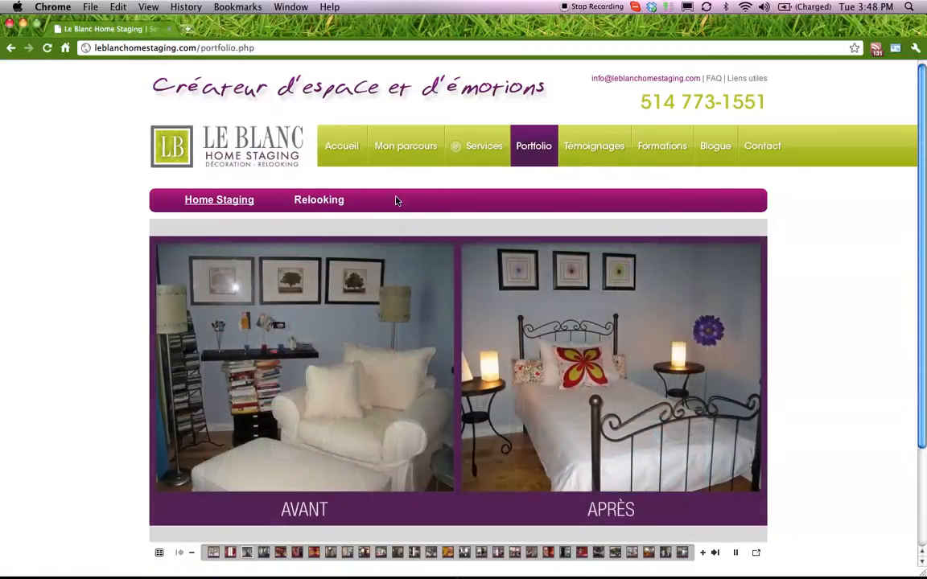
- Open the SlideShowPro Director login page at leblanchomestaging.com/slideshowpro
{"action": "left_click", "coordinate": [207, 48]}
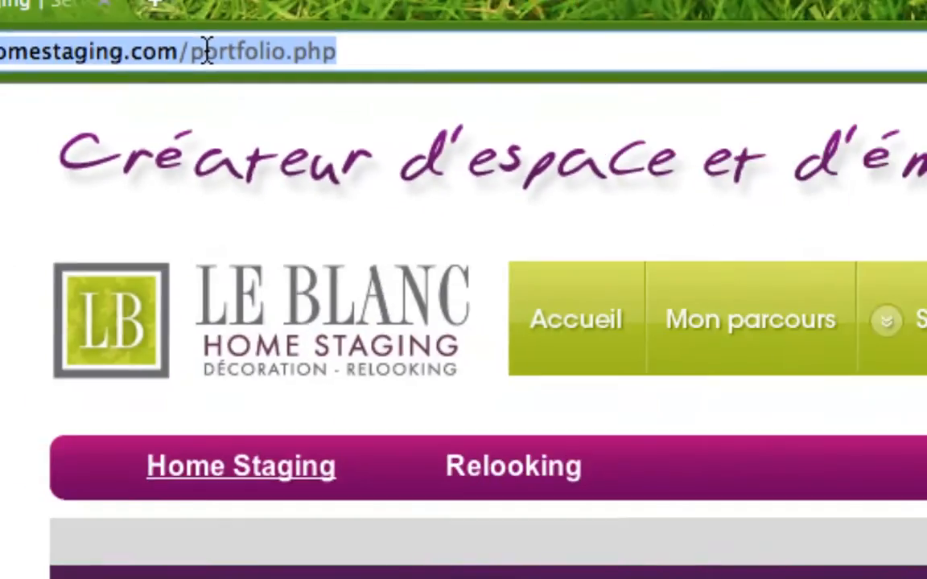
{"action": "left_click", "coordinate": [187, 60]}
{"action": "left_click_drag", "start_coordinate": [197, 58], "coordinate": [449, 74]}
{"action": "key", "text": "BackSpace"}
{"action": "key", "text": "BackSpace"}
{"action": "type", "text": "slide"}
{"action": "key", "text": "Down"}
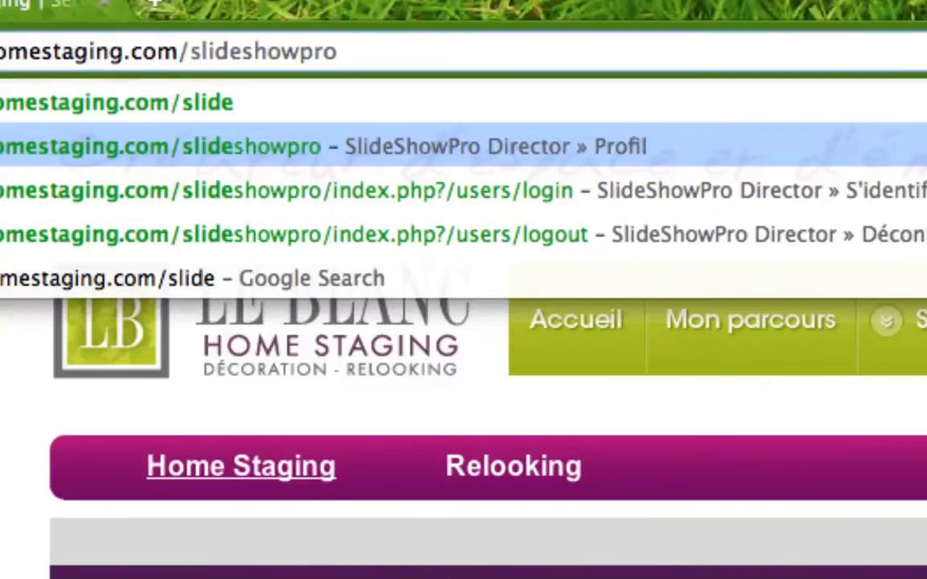
{"action": "key", "text": "Return"}
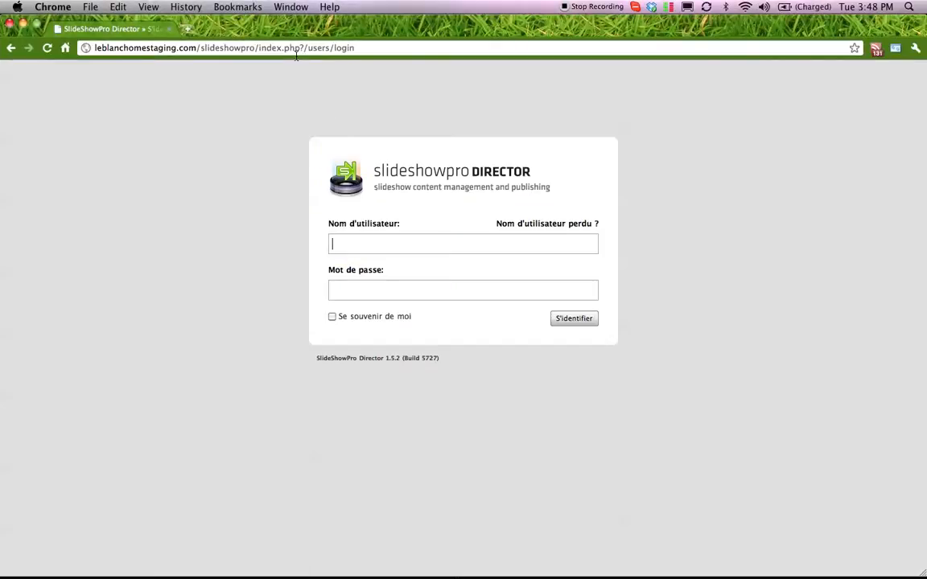
- Log in to SlideShowPro Director with the username and the account password
{"action": "left_click", "coordinate": [378, 245]}
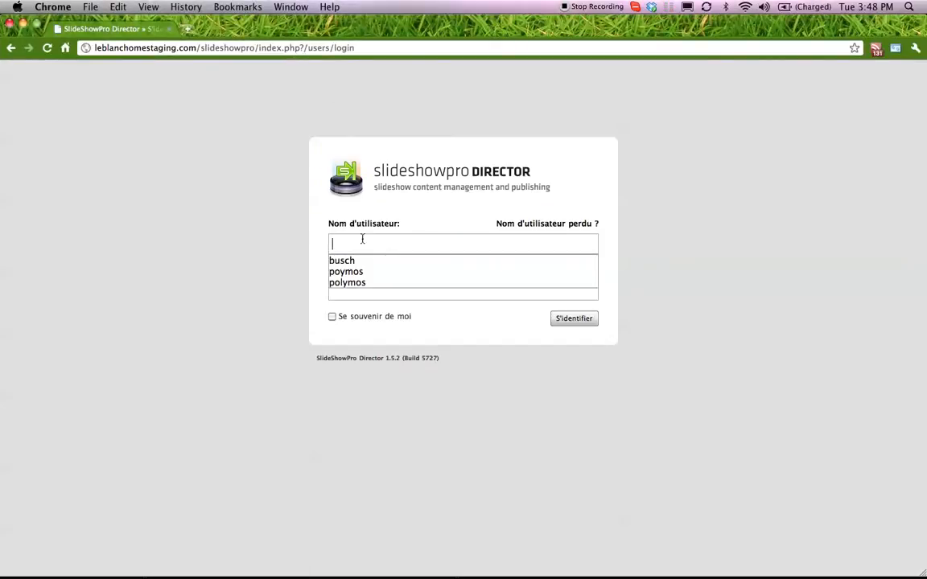
{"action": "type", "text": "leblanc"}
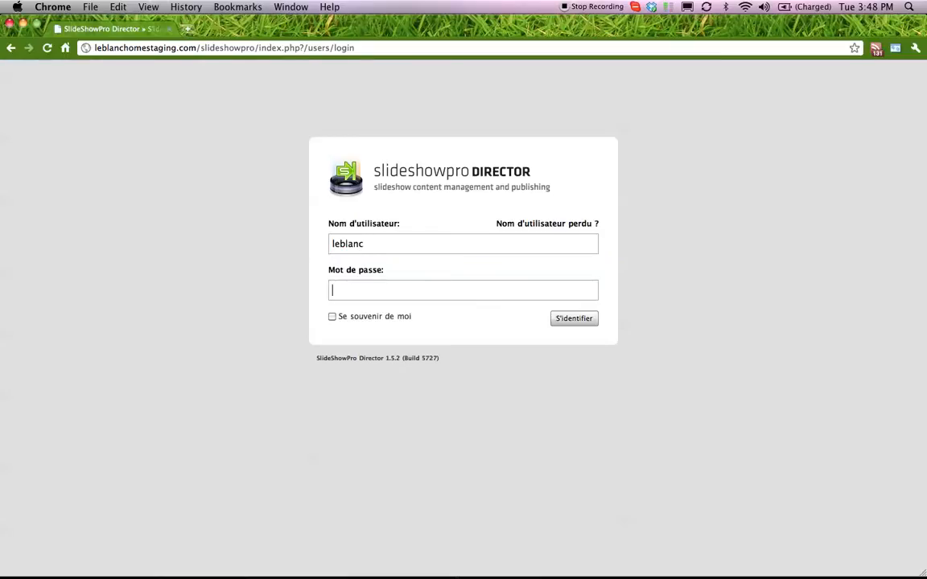
{"action": "type", "text": "•••••"}
{"action": "left_click", "coordinate": [569, 323]}
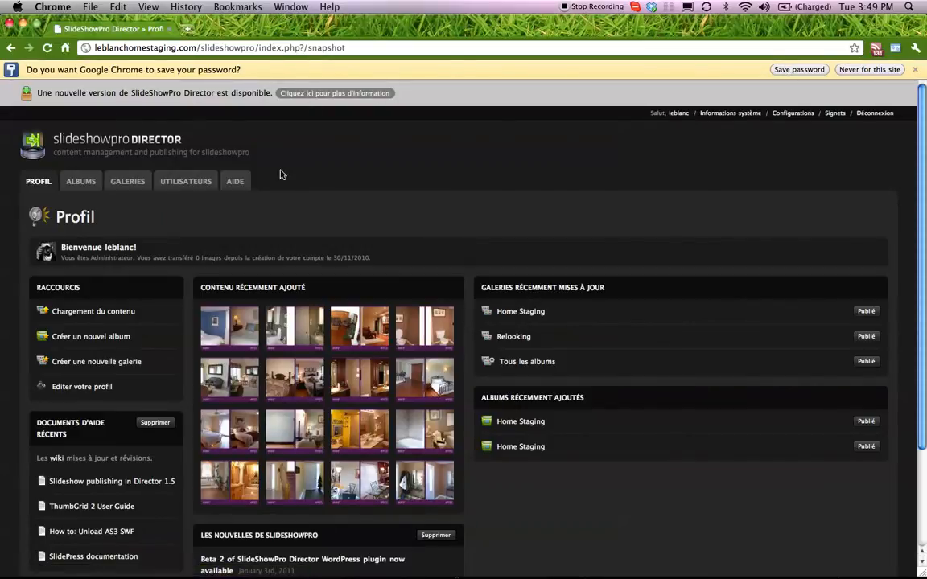
- Rename the first Home Staging album in the album list as Relooking and save its information
{"action": "scroll", "coordinate": [324, 193], "scroll_direction": "down", "scroll_amount": 5}
{"action": "scroll", "coordinate": [326, 194], "scroll_direction": "up", "scroll_amount": 5}
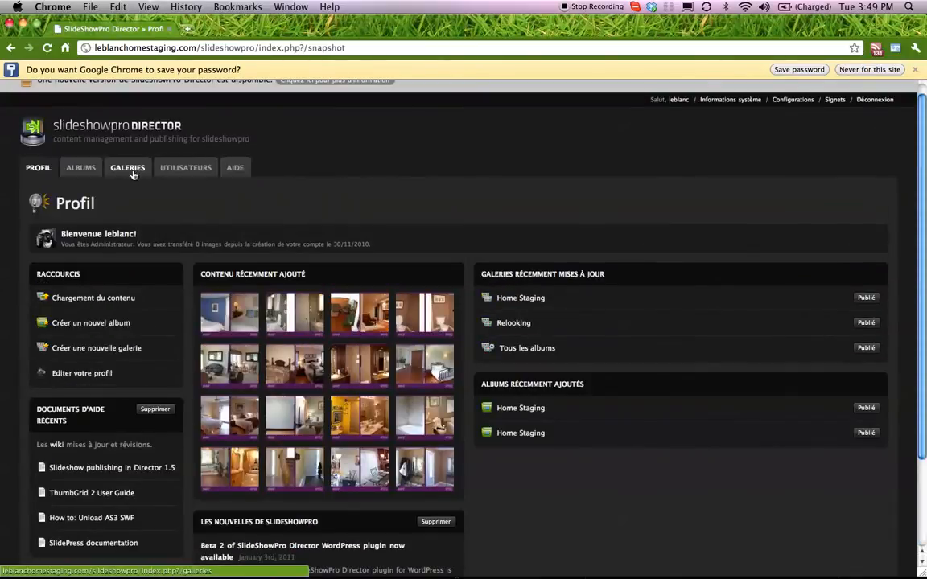
{"action": "left_click", "coordinate": [83, 169]}
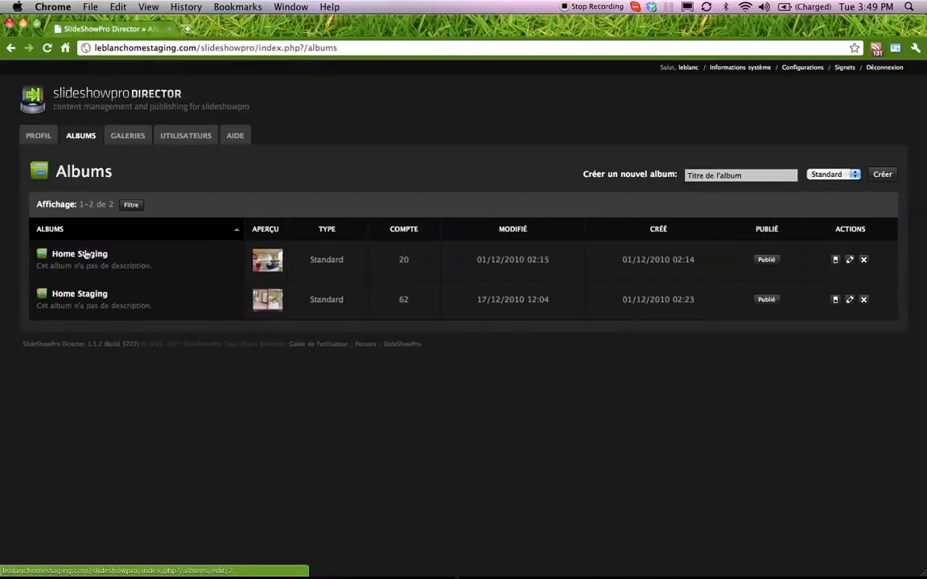
{"action": "left_click", "coordinate": [86, 256]}
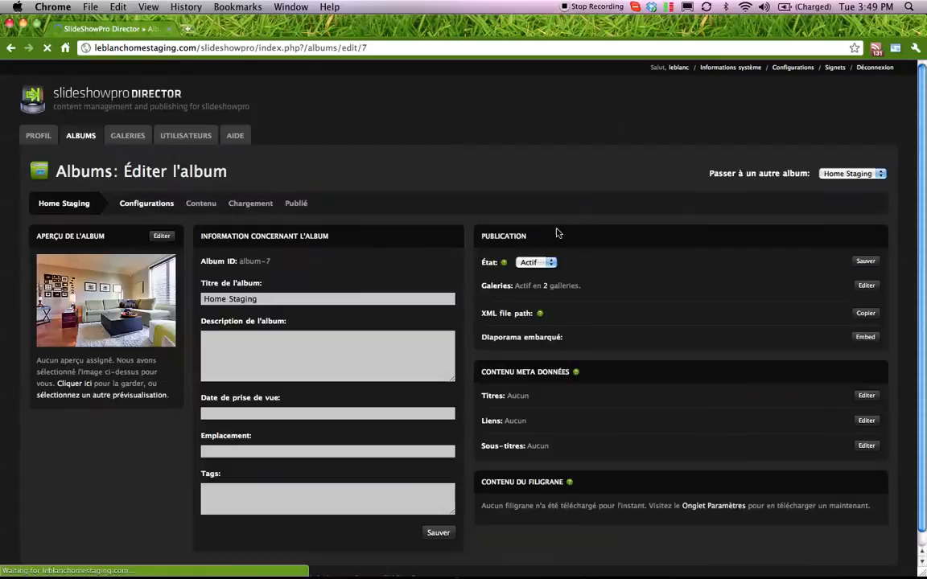
{"action": "left_click_drag", "start_coordinate": [261, 298], "coordinate": [203, 299]}
{"action": "type", "text": "Re"}
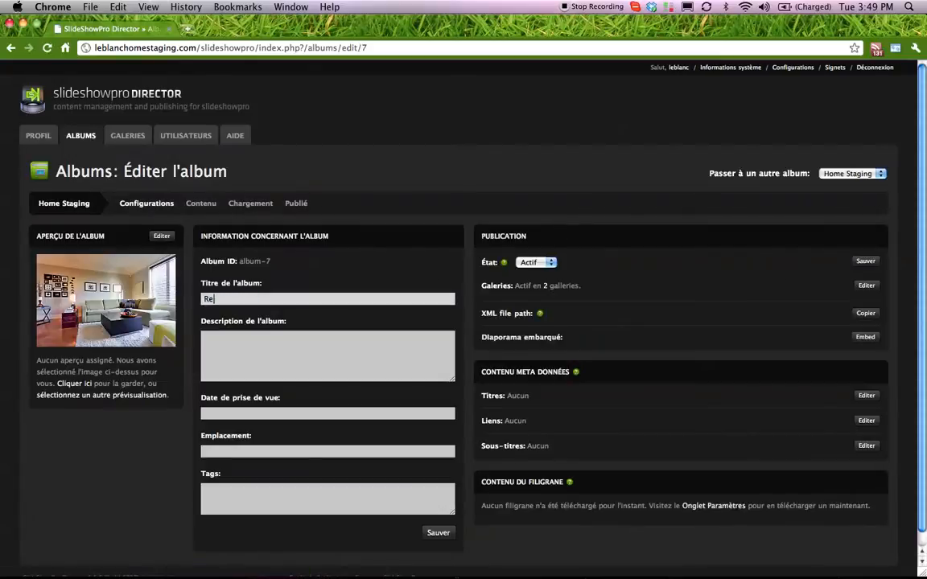
{"action": "type", "text": "looking"}
{"action": "left_click", "coordinate": [438, 533]}
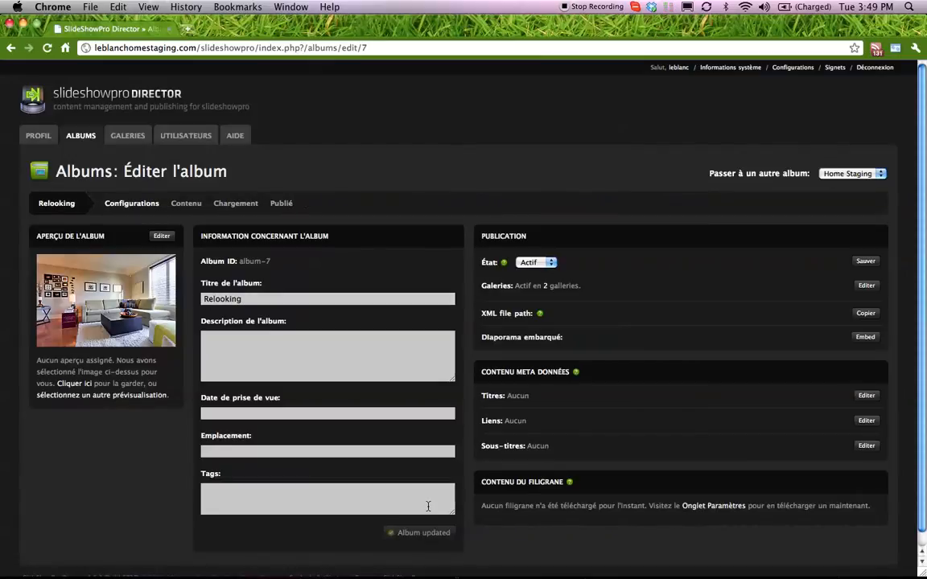
- Return to the album list and view the leblanchomestaging.com portfolio page in a new browser tab
{"action": "left_click", "coordinate": [79, 136]}
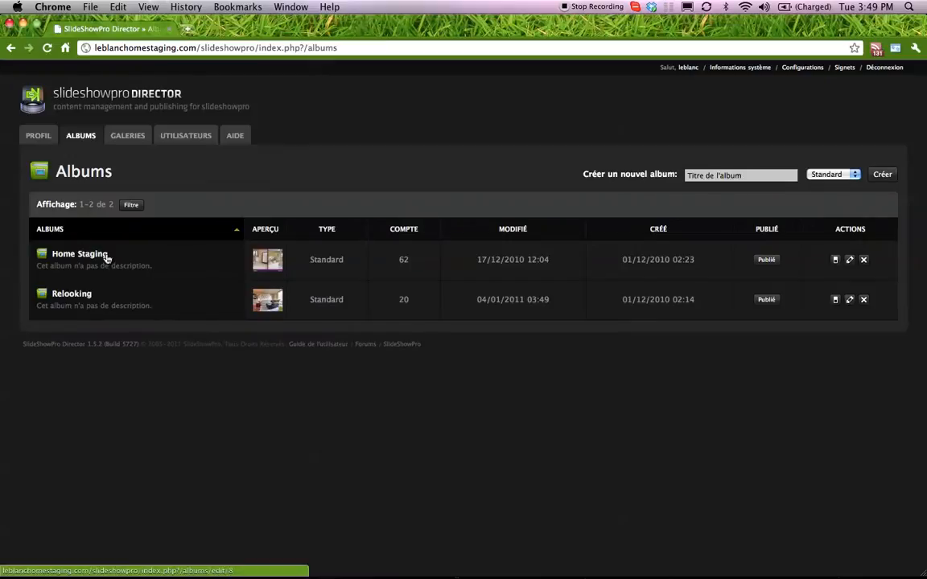
{"action": "key", "text": "super+t"}
{"action": "type", "text": "le"}
{"action": "key", "text": "Return"}
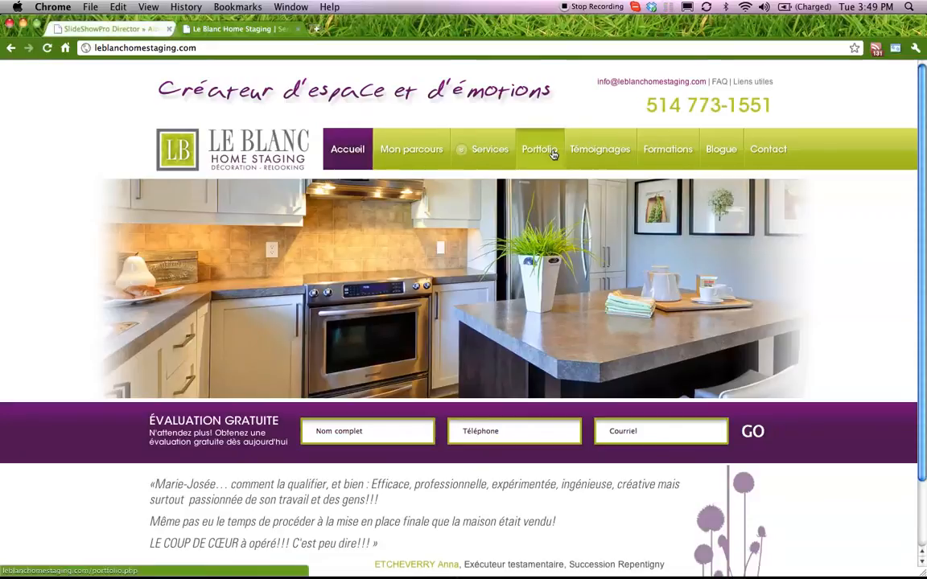
{"action": "left_click", "coordinate": [554, 155]}
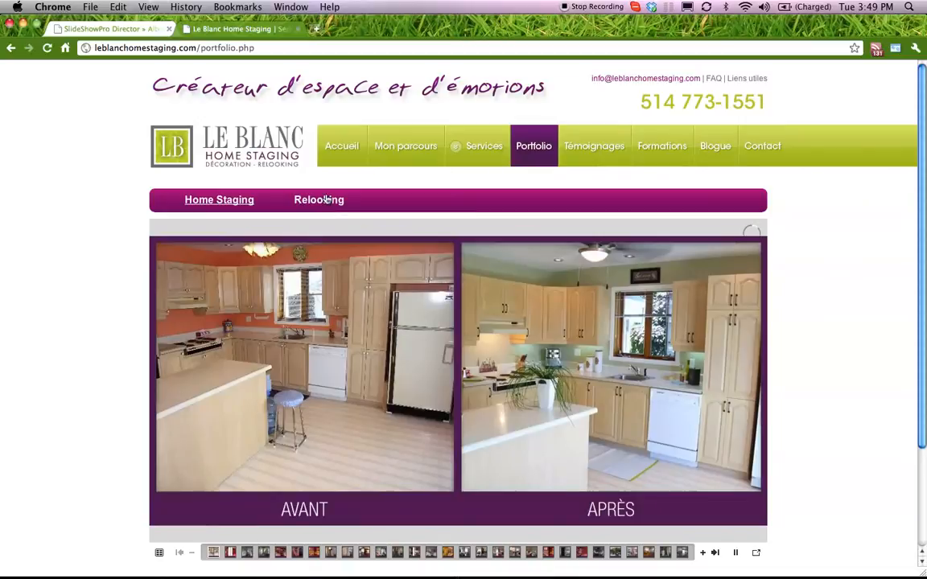
- Back in SlideShowPro Director, open the Home Staging album and examine its description and shooting date fields
{"action": "left_click", "coordinate": [121, 29]}
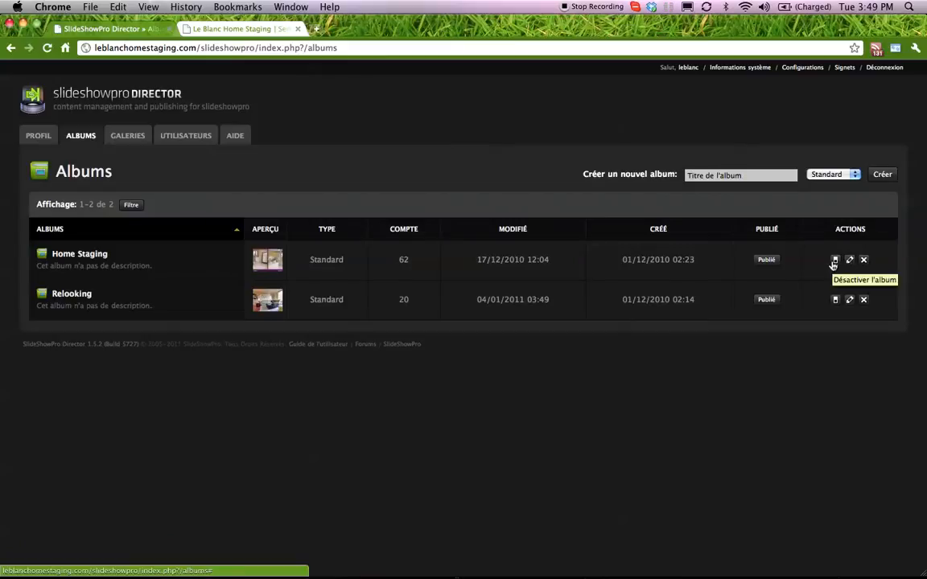
{"action": "left_click", "coordinate": [82, 258]}
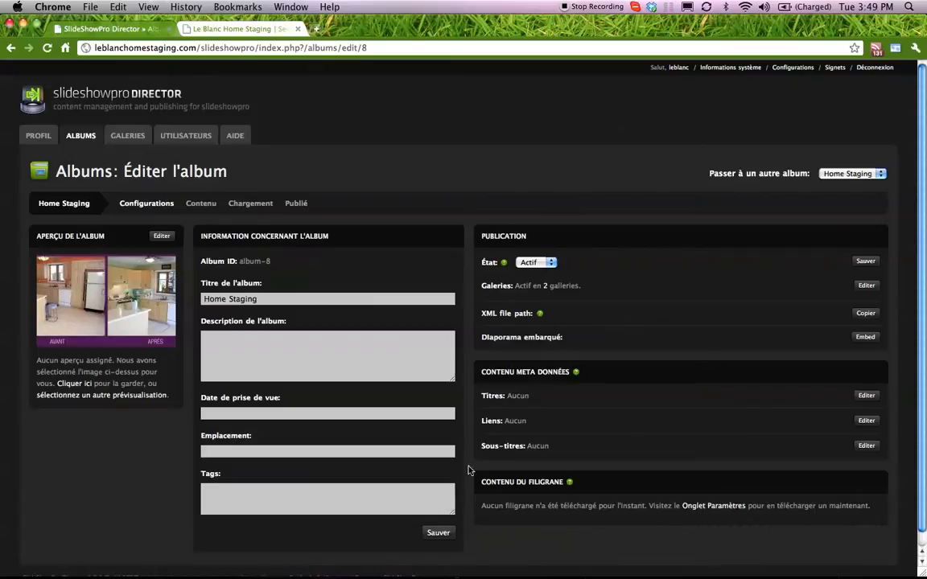
{"action": "left_click", "coordinate": [265, 373]}
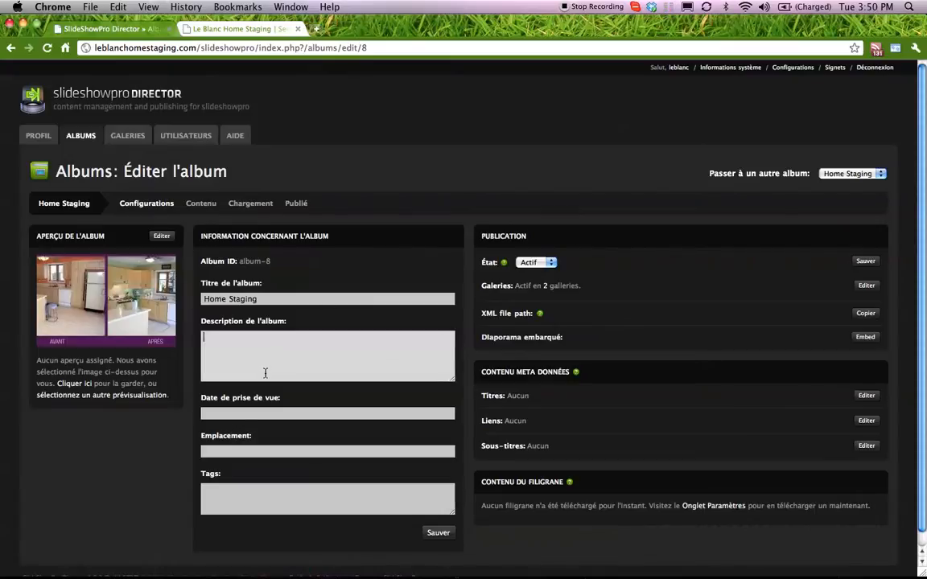
{"action": "left_click", "coordinate": [237, 415]}
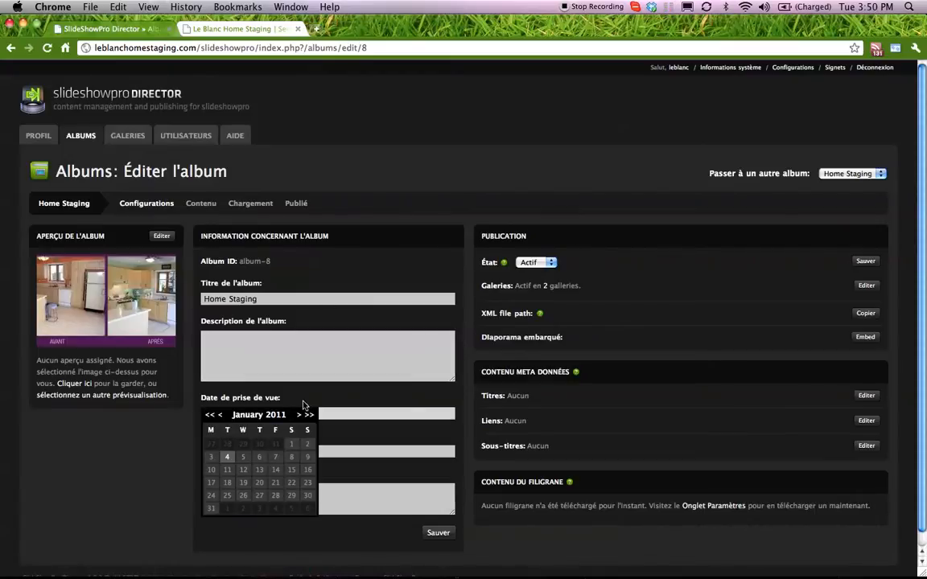
{"action": "left_click", "coordinate": [318, 379]}
{"action": "left_click", "coordinate": [272, 413]}
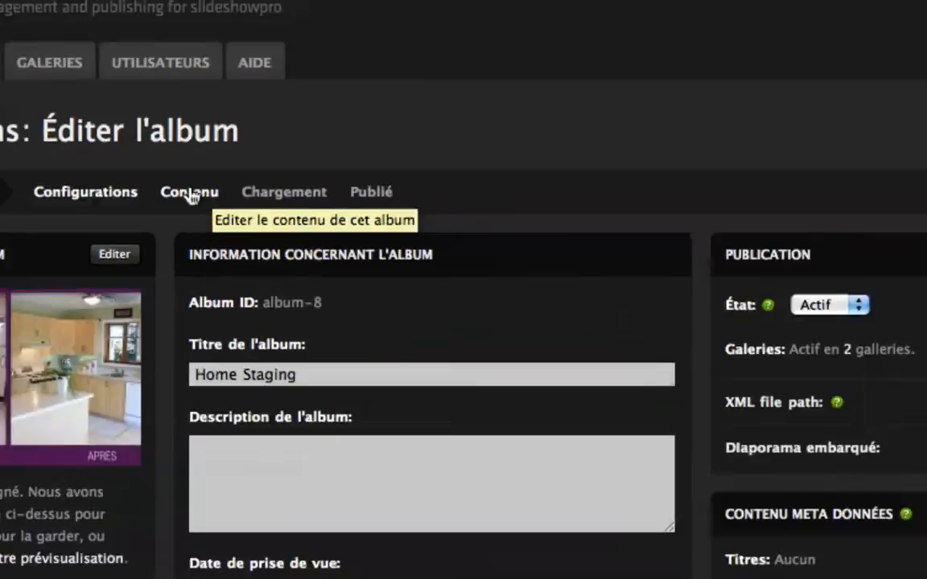
- Display the Home Staging album's images at the smallest preview size and keep their ordering set to Manuel
{"action": "left_click", "coordinate": [211, 208]}
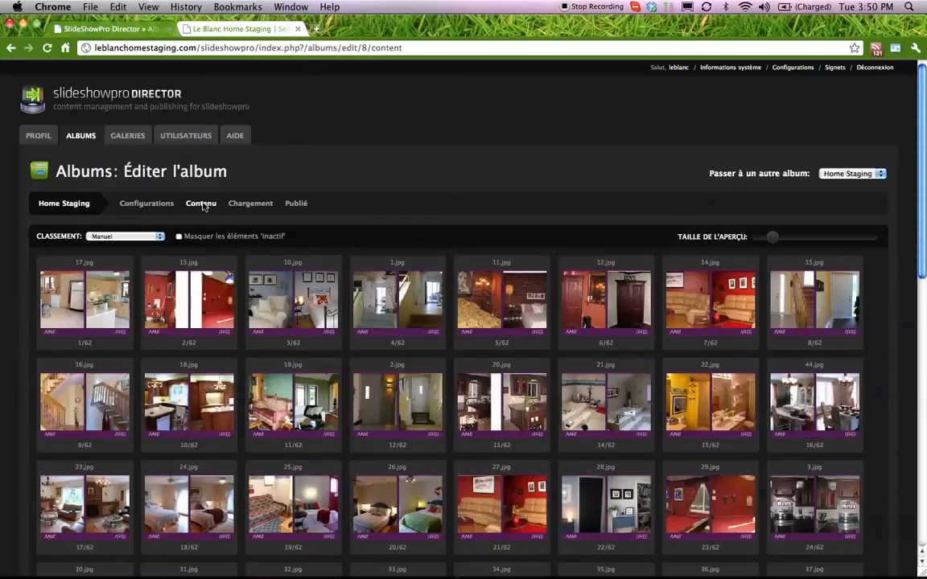
{"action": "mouse_move", "coordinate": [773, 242]}
{"action": "left_mouse_down"}
{"action": "mouse_move", "coordinate": [757, 238]}
{"action": "mouse_move", "coordinate": [869, 236]}
{"action": "mouse_move", "coordinate": [758, 237]}
{"action": "left_mouse_up"}
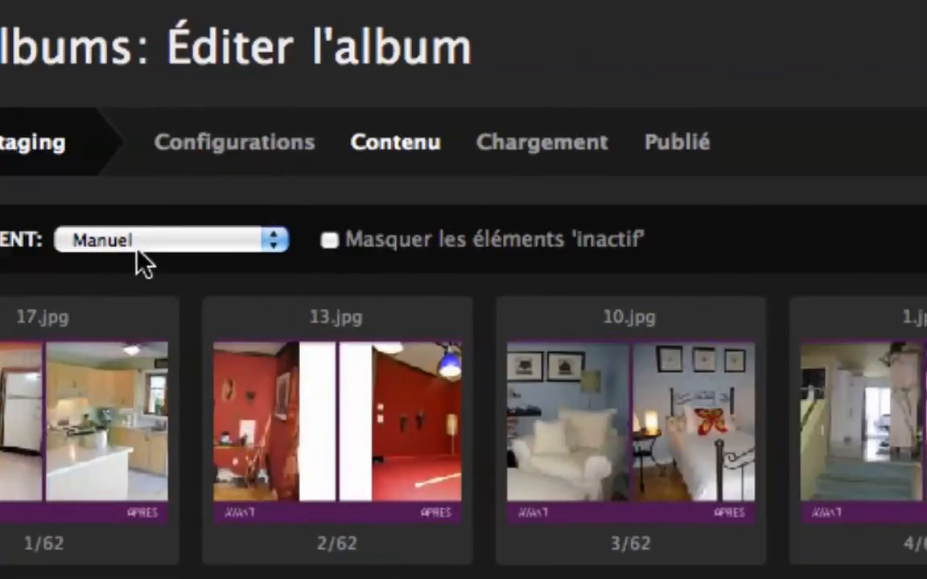
{"action": "left_click", "coordinate": [112, 237]}
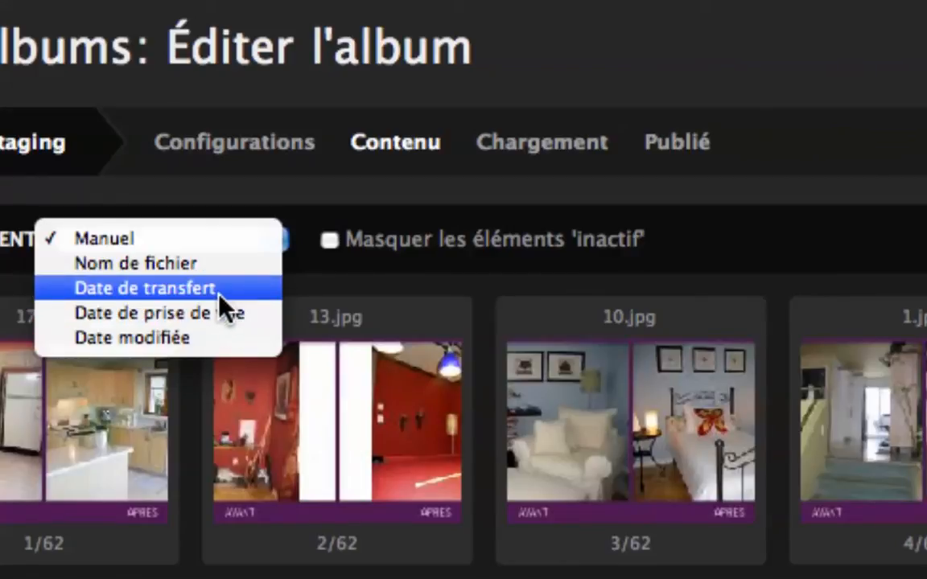
{"action": "left_click", "coordinate": [136, 239]}
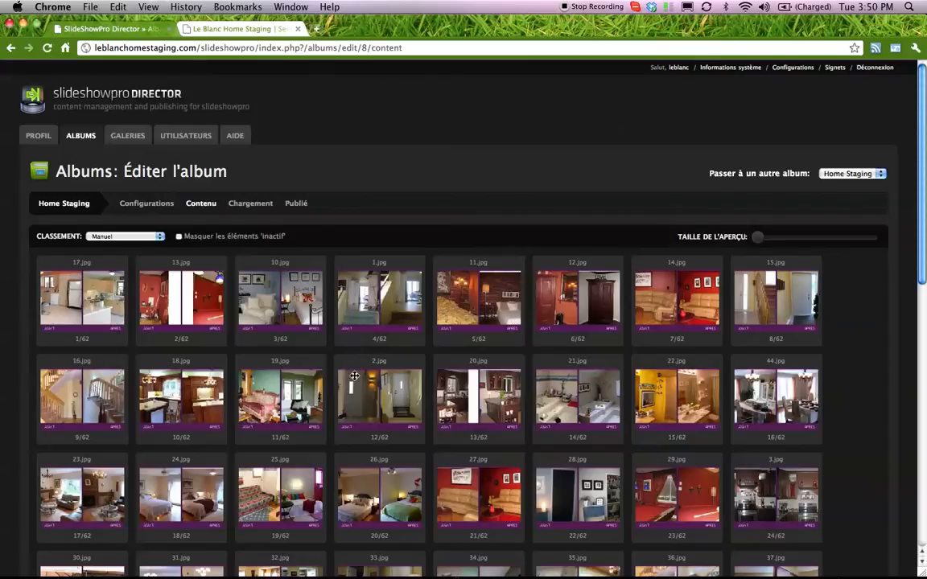
- Reorder the album's images so 44.jpg comes first and 2.jpg, 1.jpg and 15.jpg directly follow 10.jpg
{"action": "left_click_drag", "start_coordinate": [362, 383], "coordinate": [481, 299]}
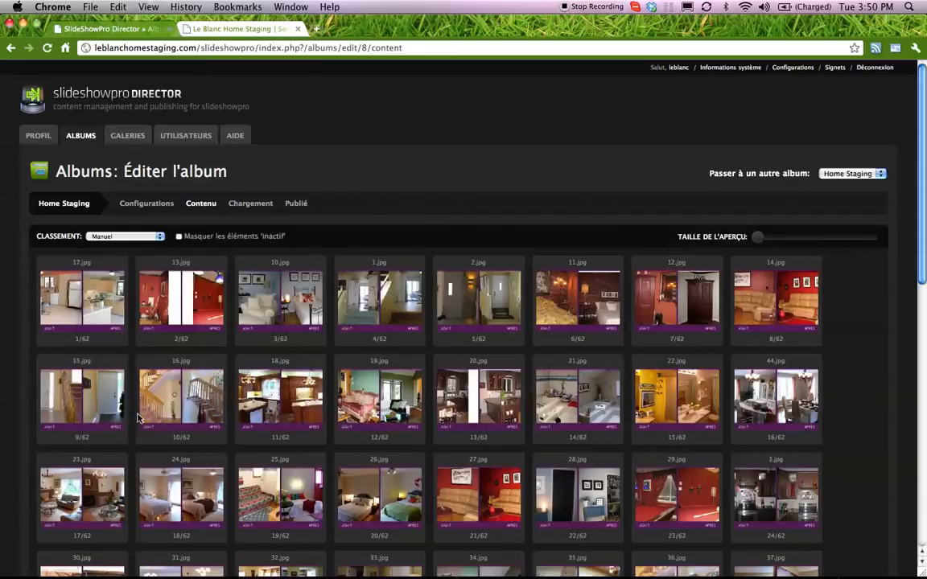
{"action": "left_click_drag", "start_coordinate": [88, 368], "coordinate": [378, 282]}
{"action": "left_click_drag", "start_coordinate": [465, 288], "coordinate": [349, 293]}
{"action": "left_click_drag", "start_coordinate": [585, 298], "coordinate": [376, 290]}
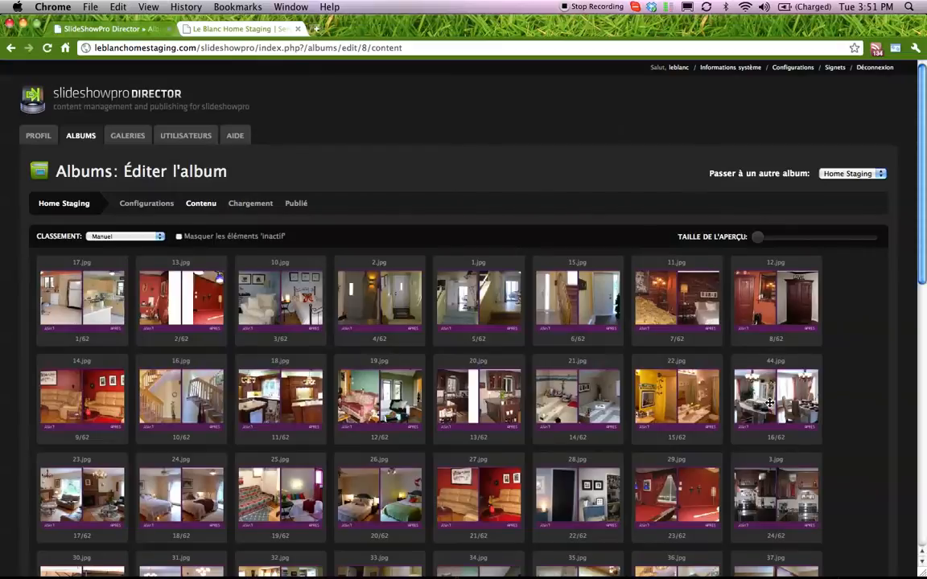
{"action": "left_click_drag", "start_coordinate": [771, 402], "coordinate": [64, 302]}
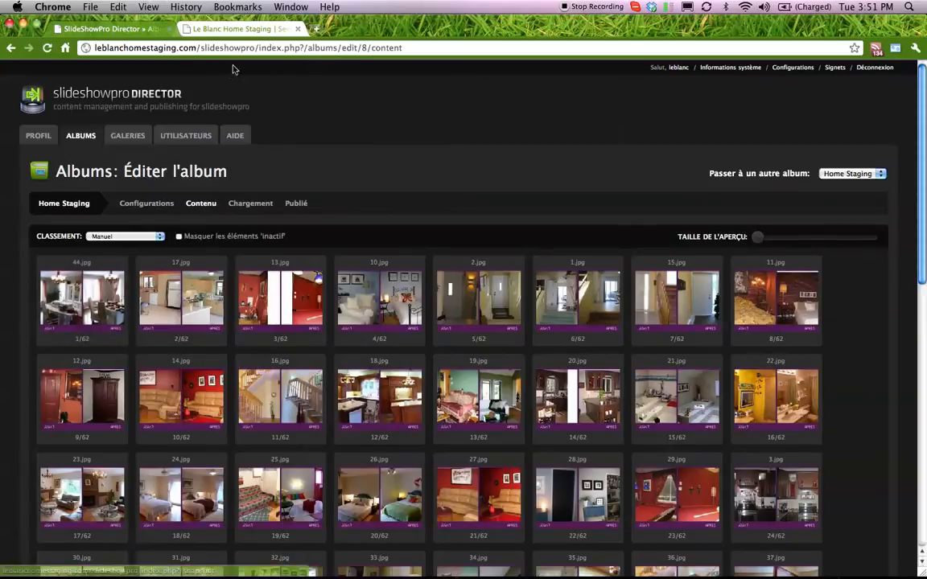
- Reload the website's portfolio page to check the slideshow's image order, and return to the album's contents
{"action": "left_click", "coordinate": [233, 29]}
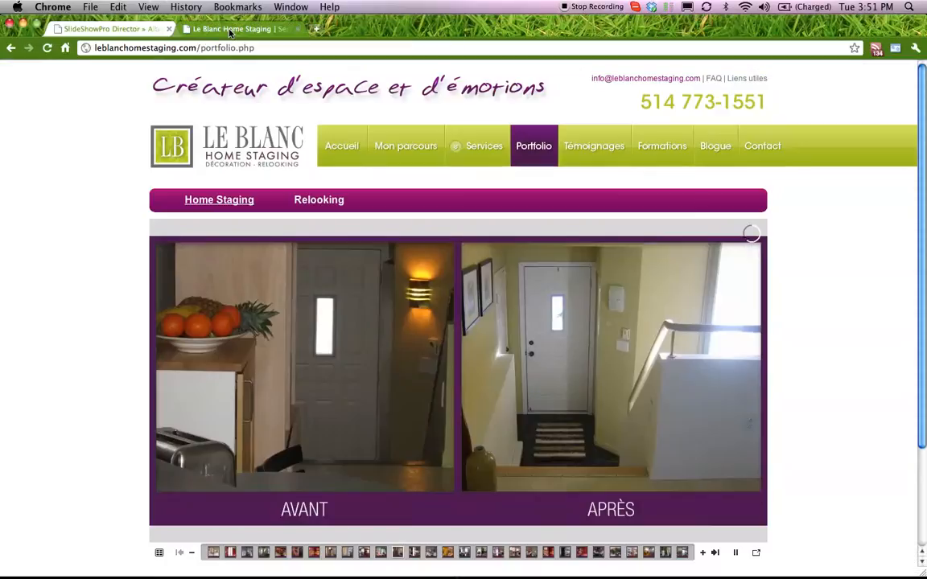
{"action": "left_click", "coordinate": [535, 143]}
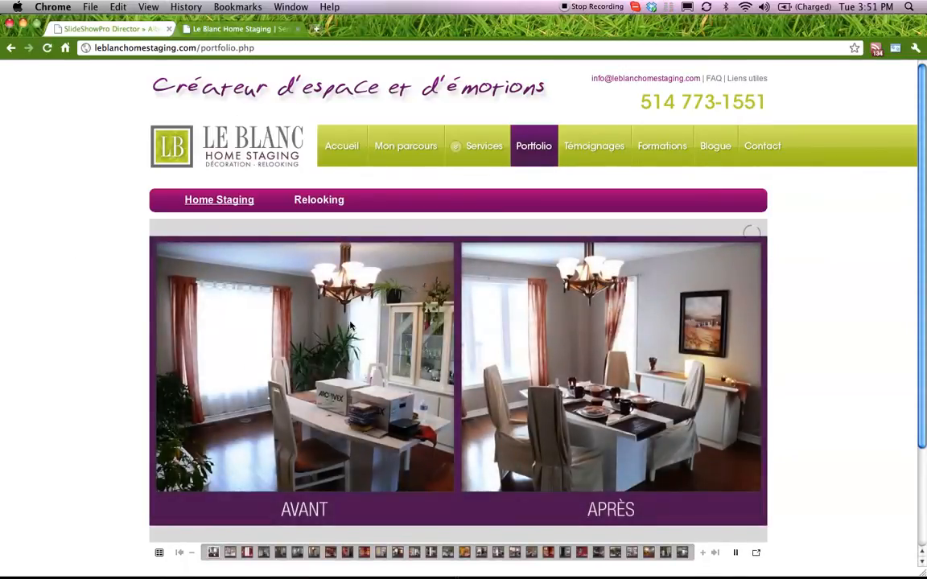
{"action": "left_click", "coordinate": [139, 33]}
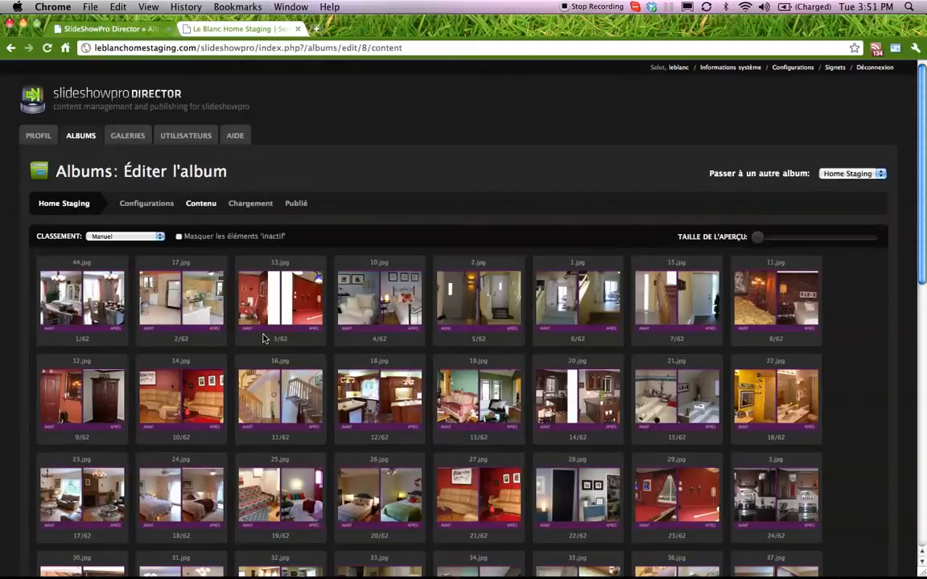
- Open image 44.jpg of the Home Staging album for editing and bring its detail fields into view
{"action": "scroll", "coordinate": [203, 346], "scroll_direction": "down", "scroll_amount": 5}
{"action": "scroll", "coordinate": [203, 346], "scroll_direction": "up", "scroll_amount": 5}
{"action": "left_click", "coordinate": [68, 293]}
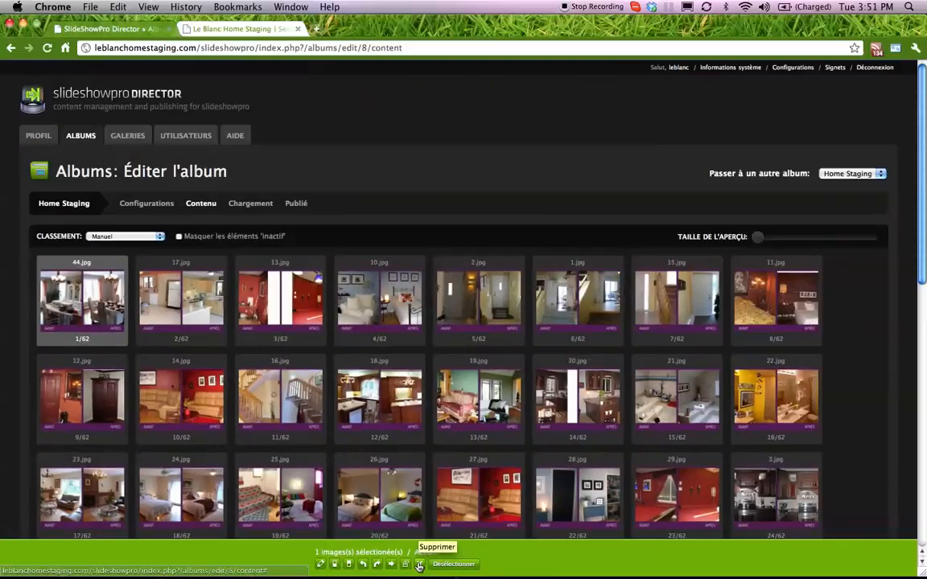
{"action": "double_click", "coordinate": [88, 280]}
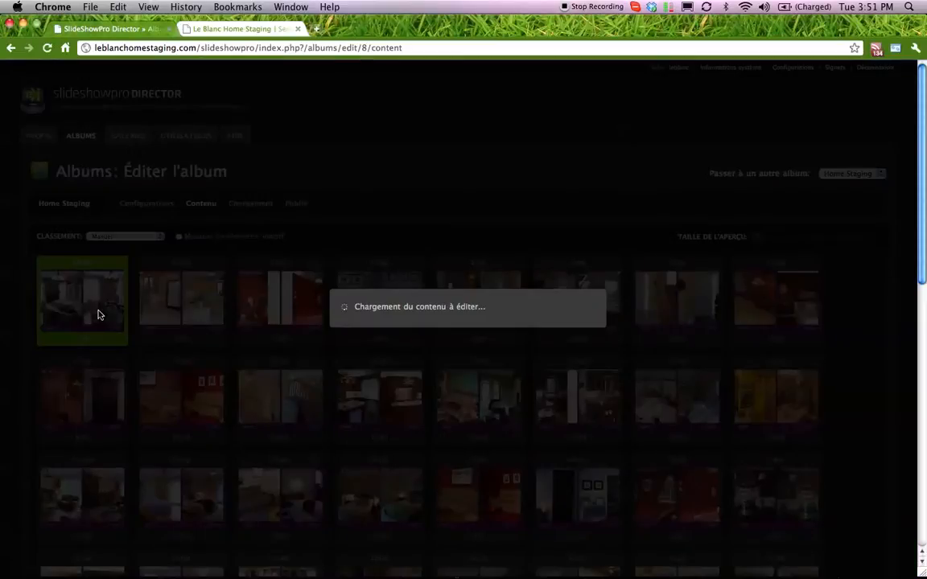
{"action": "scroll", "coordinate": [290, 295], "scroll_direction": "down", "scroll_amount": 5}
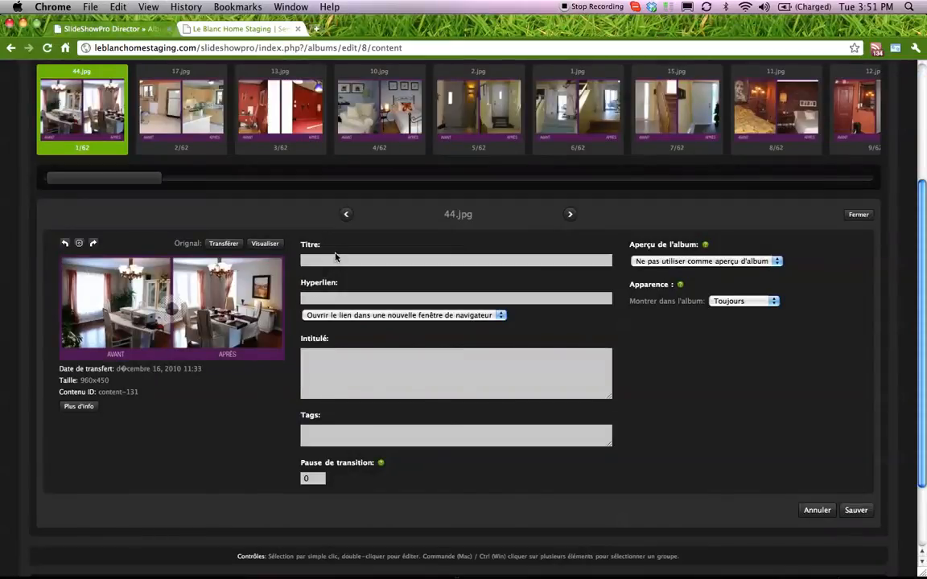
- Examine 44.jpg's title, hyperlink, caption, album preview and tags settings, and close the image editor without saving
{"action": "left_click", "coordinate": [333, 259]}
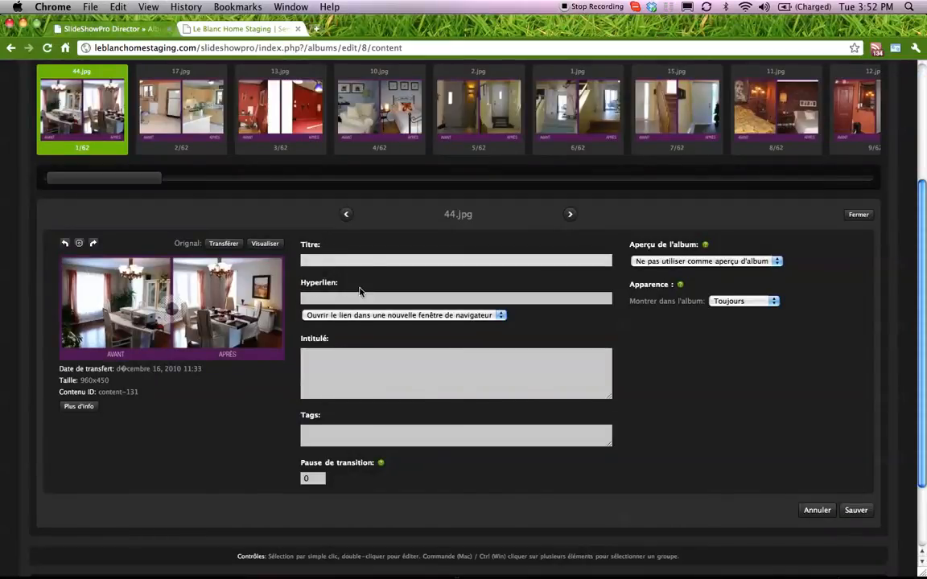
{"action": "left_click", "coordinate": [329, 300]}
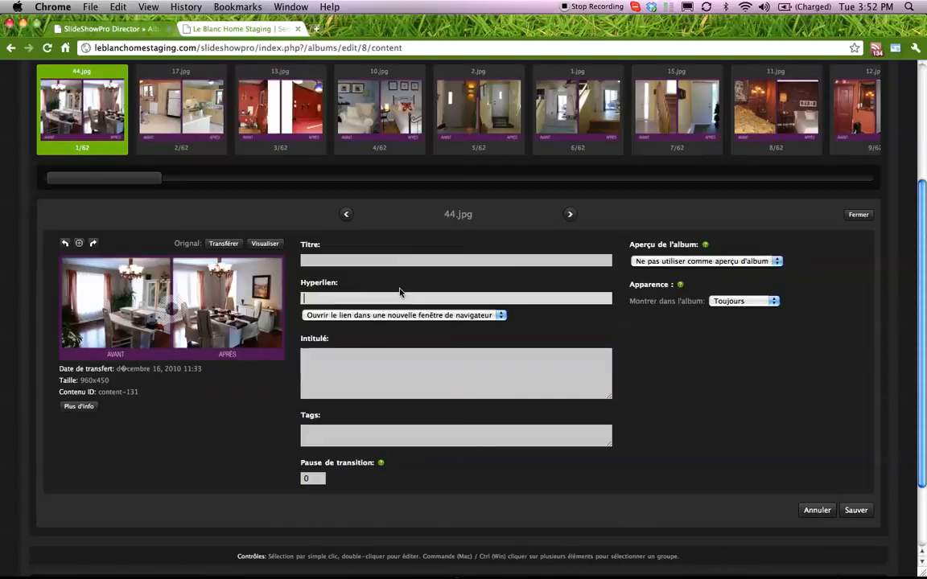
{"action": "left_click", "coordinate": [304, 355]}
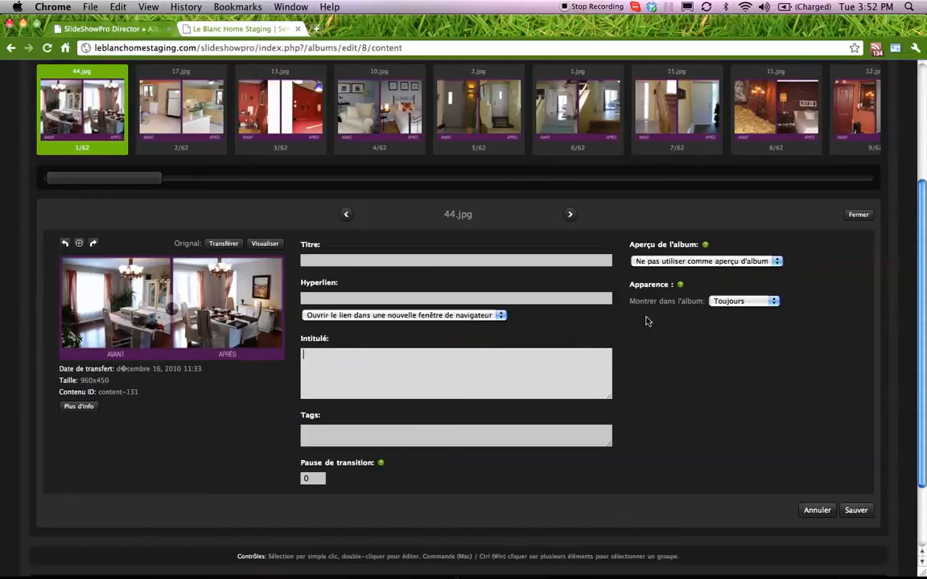
{"action": "left_click", "coordinate": [658, 263]}
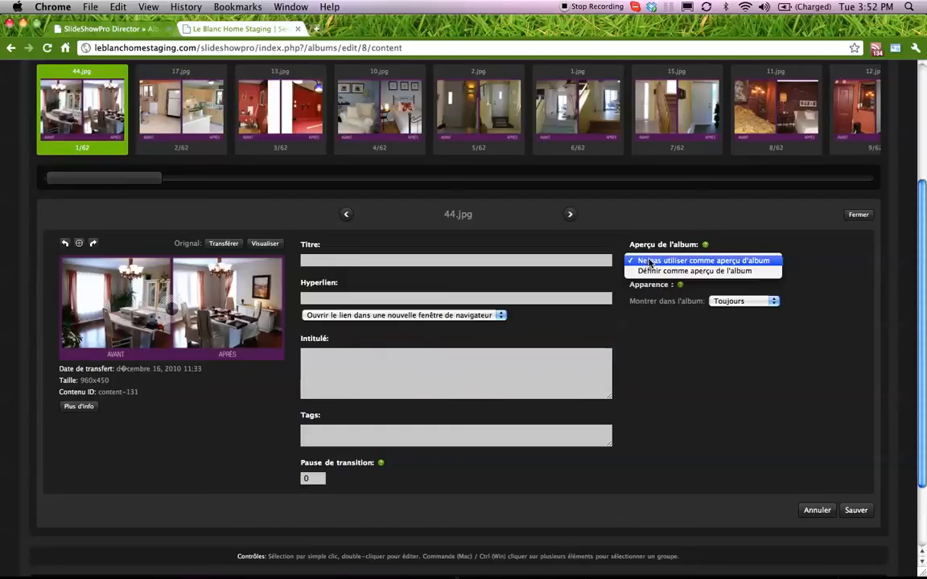
{"action": "left_click", "coordinate": [689, 349]}
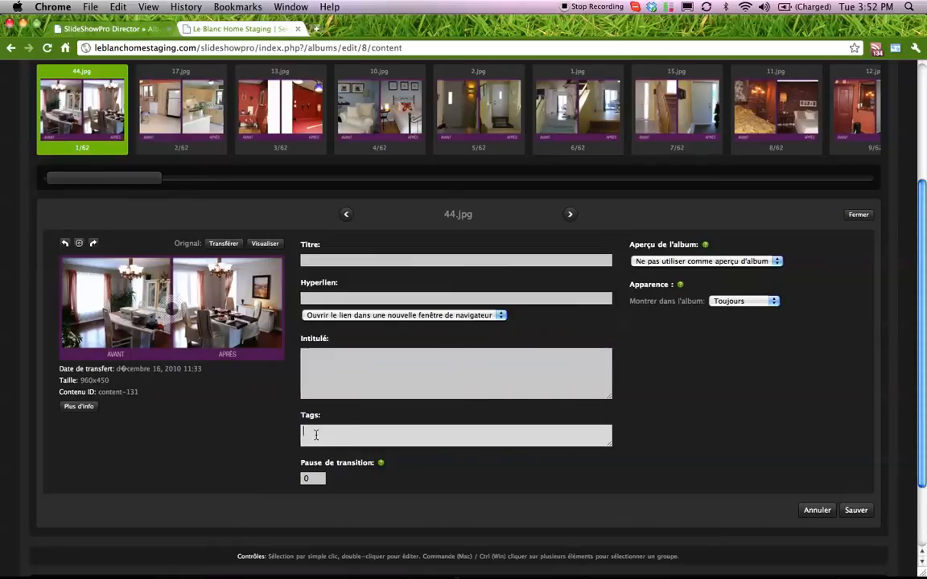
{"action": "left_click", "coordinate": [817, 511]}
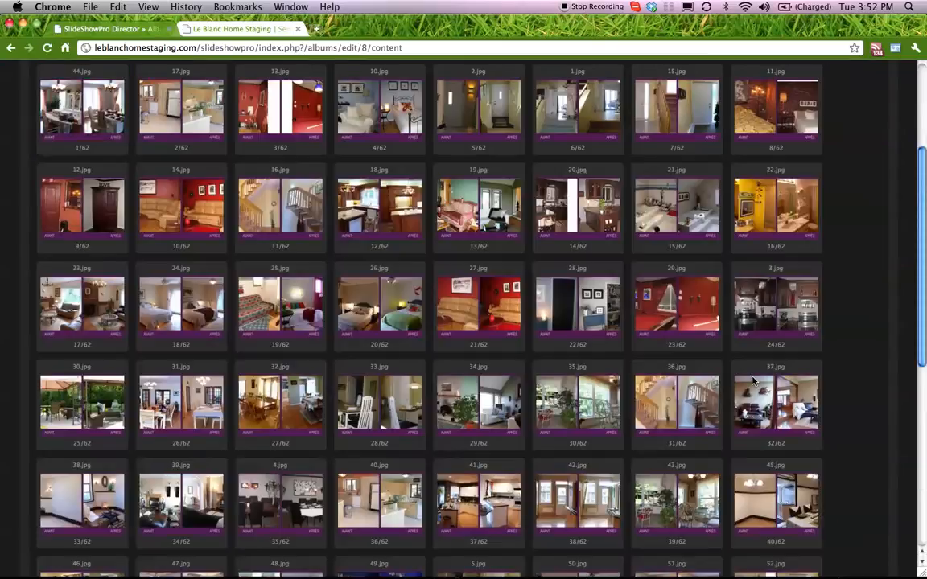
- Look through the Home Staging album's images and switch to the contents of the Relooking album
{"action": "left_click", "coordinate": [833, 181]}
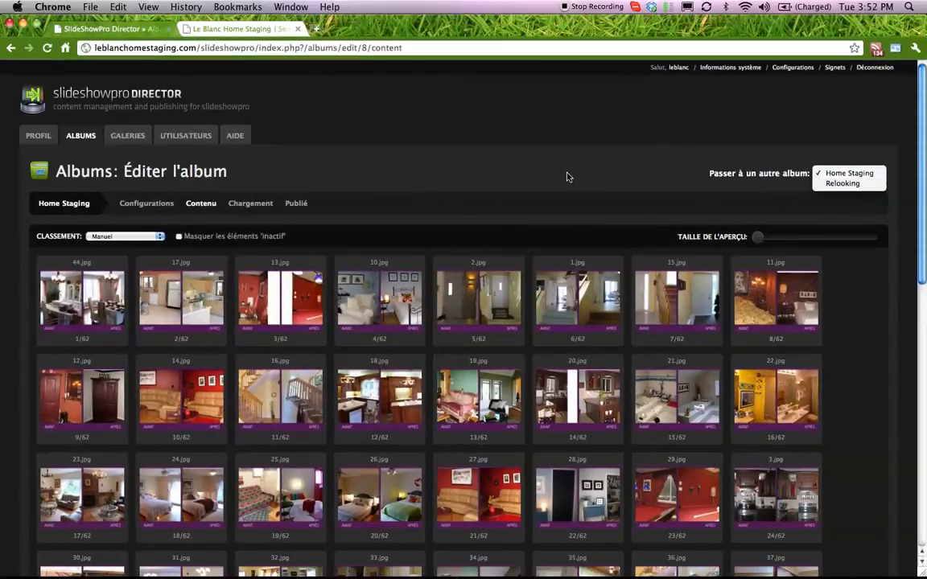
{"action": "left_click", "coordinate": [550, 177]}
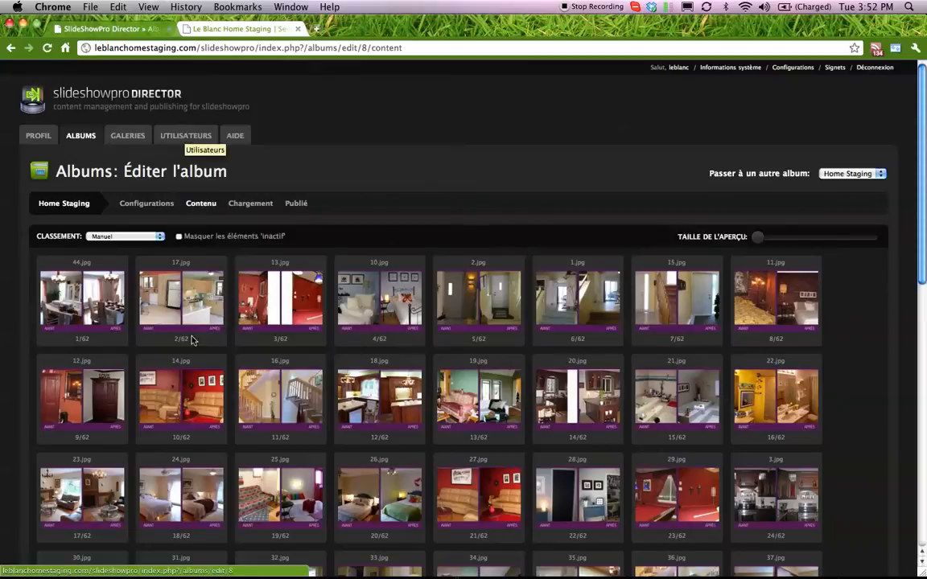
{"action": "scroll", "coordinate": [442, 364], "scroll_direction": "down", "scroll_amount": 10}
{"action": "scroll", "coordinate": [442, 363], "scroll_direction": "up", "scroll_amount": 10}
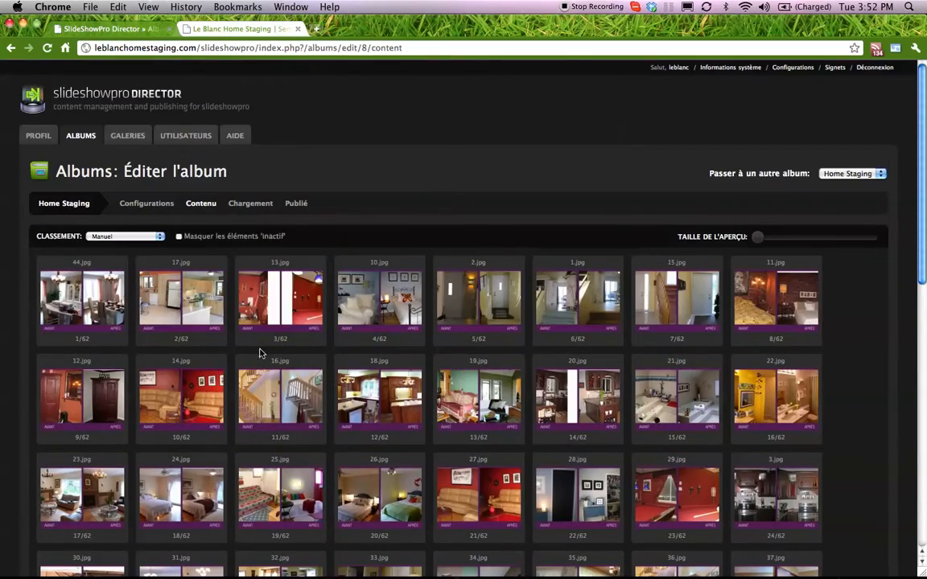
{"action": "scroll", "coordinate": [379, 311], "scroll_direction": "down", "scroll_amount": 10}
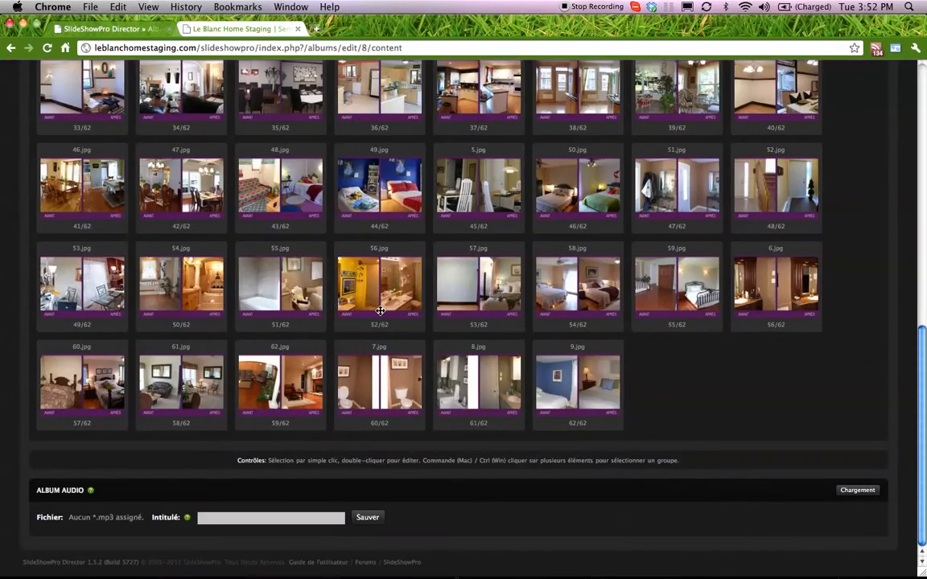
{"action": "scroll", "coordinate": [379, 311], "scroll_direction": "up", "scroll_amount": 10}
{"action": "left_click", "coordinate": [851, 173]}
{"action": "left_click", "coordinate": [843, 184]}
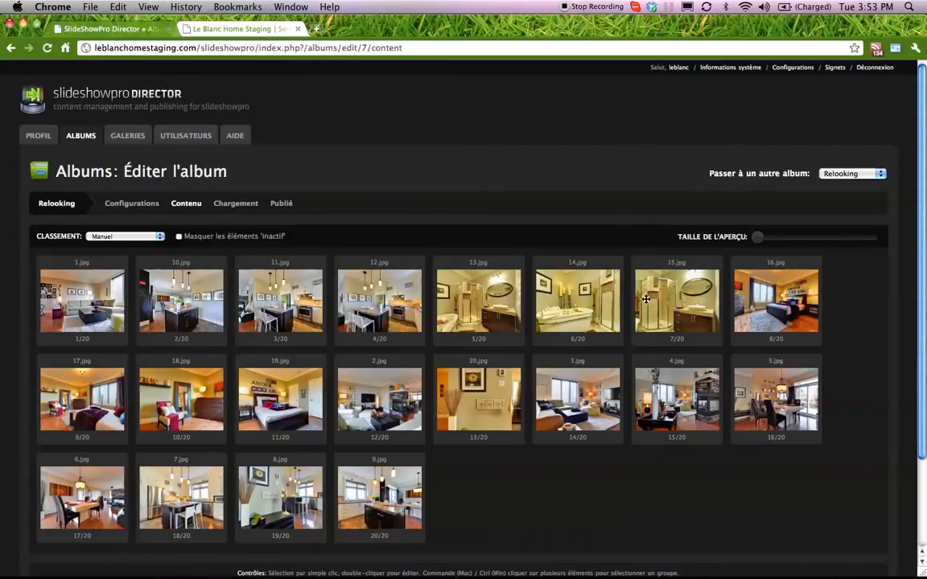
- Try swapping 8.jpg and 9.jpg at the end of the Relooking album, restore their order, and select 11.jpg
{"action": "left_click_drag", "start_coordinate": [344, 457], "coordinate": [263, 508]}
{"action": "left_click_drag", "start_coordinate": [374, 510], "coordinate": [239, 508]}
{"action": "left_click", "coordinate": [291, 311]}
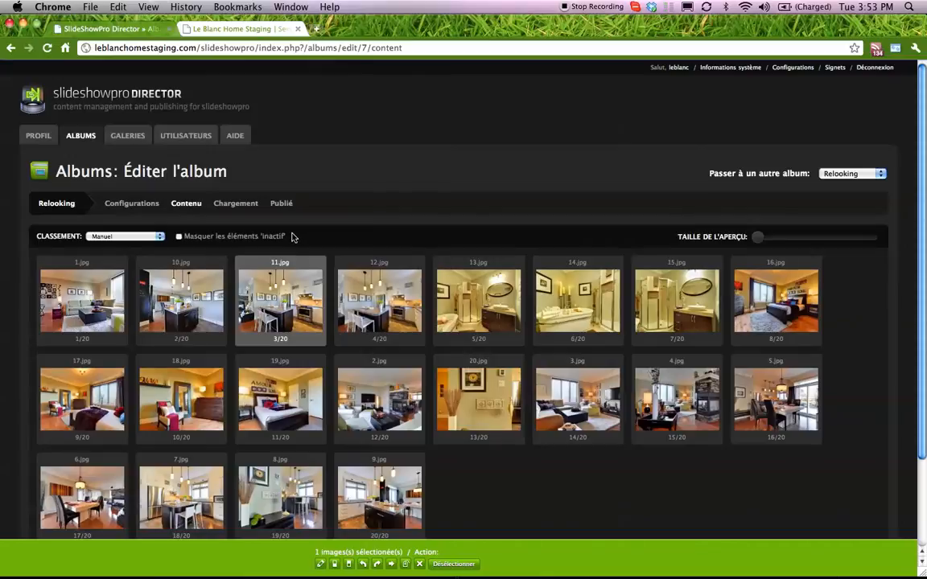
- Open the Relooking album's upload page, try choosing Noel-em.jpg from the Desktop as a file to upload, and cancel the selection
{"action": "left_click", "coordinate": [246, 211]}
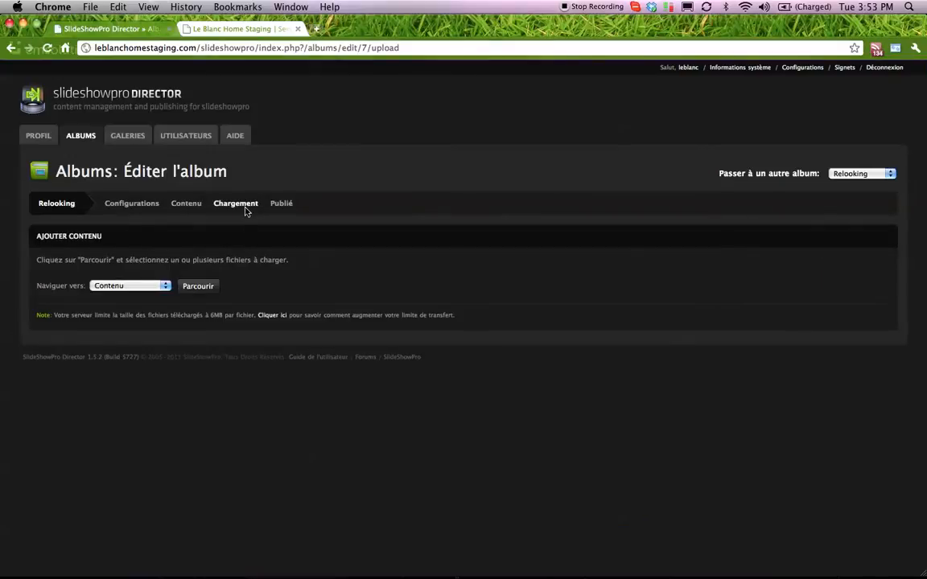
{"action": "left_click", "coordinate": [198, 286]}
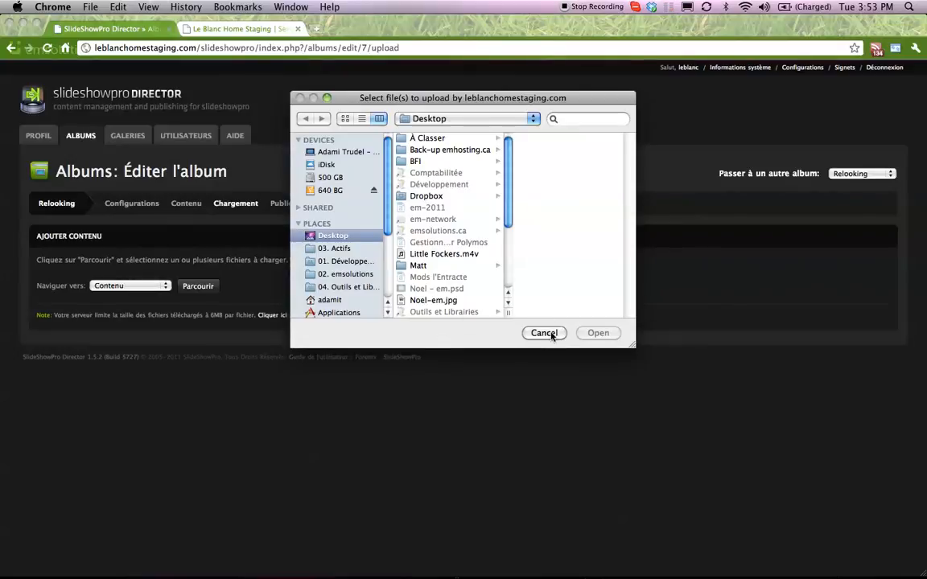
{"action": "left_click", "coordinate": [425, 301]}
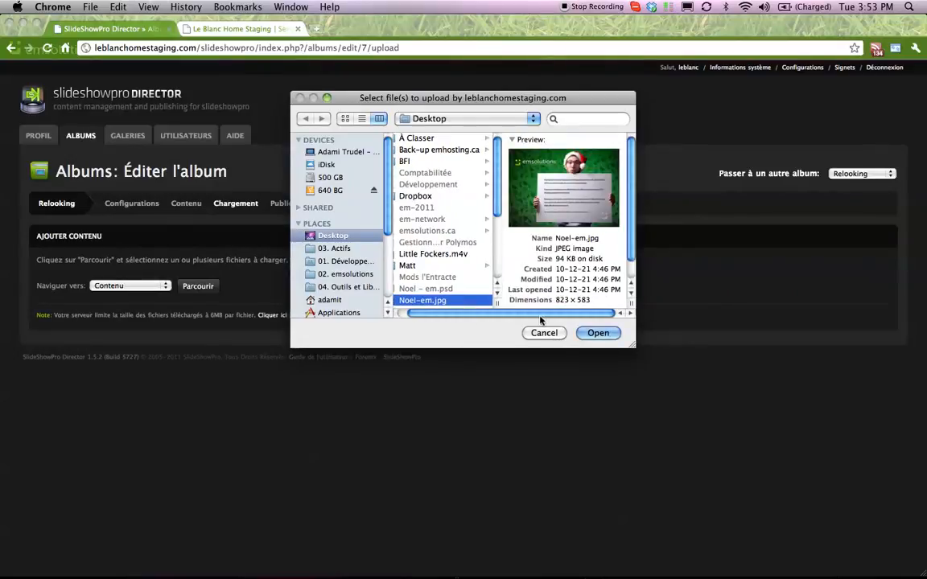
{"action": "left_click", "coordinate": [545, 335]}
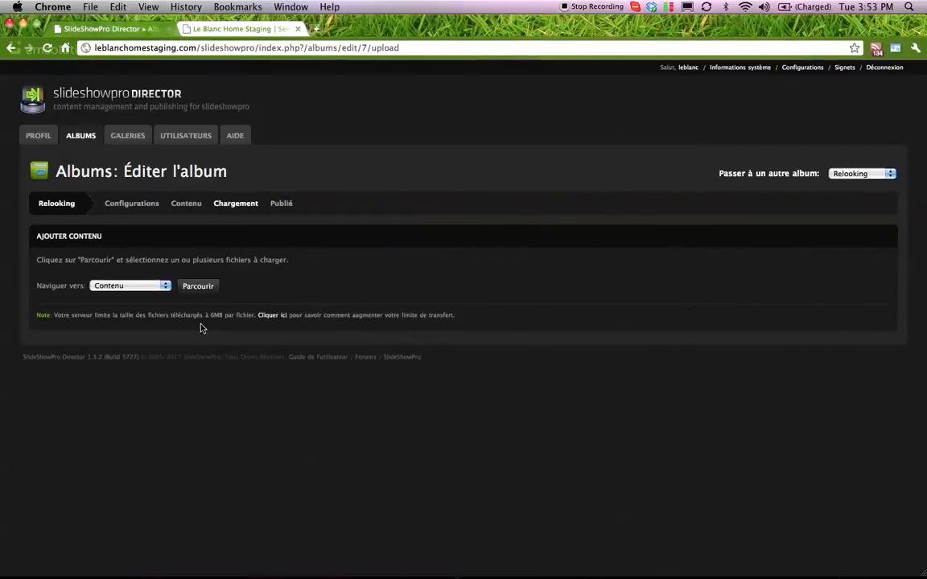
- Check the list of user accounts and return to the albums overview
{"action": "left_click", "coordinate": [190, 137]}
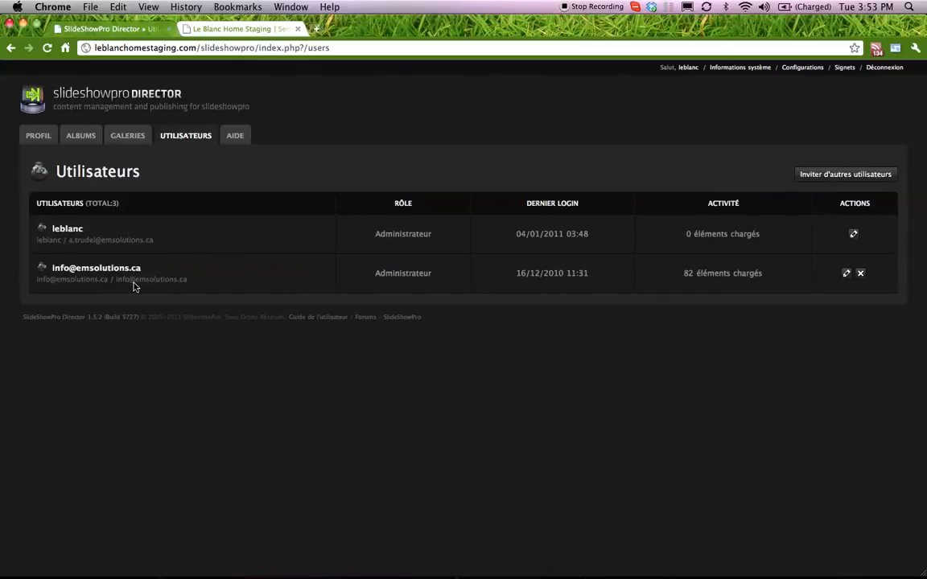
{"action": "left_click", "coordinate": [84, 139]}
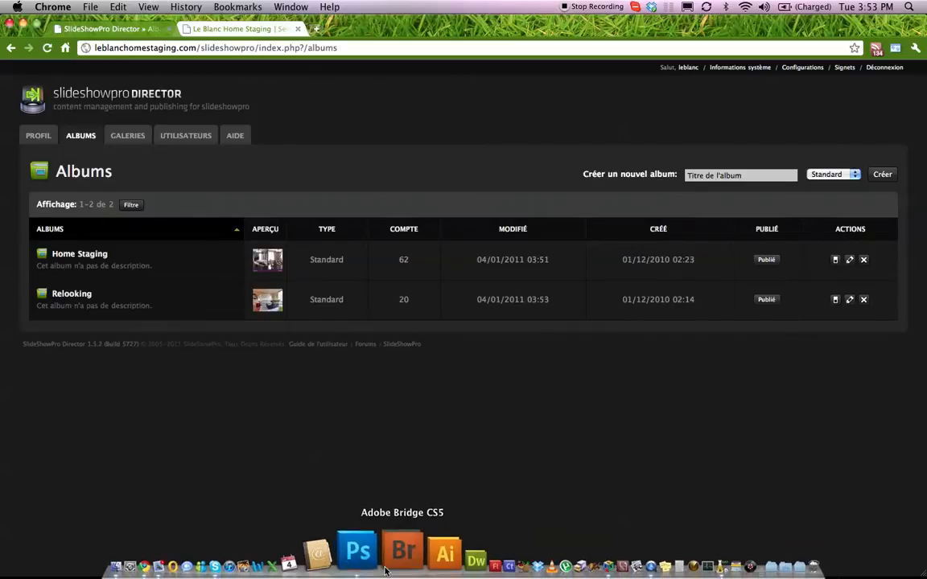
- Switch to Photoshop and examine the numbered photo layers in the before-and-after template avant-apres.psd
{"action": "left_click", "coordinate": [363, 550]}
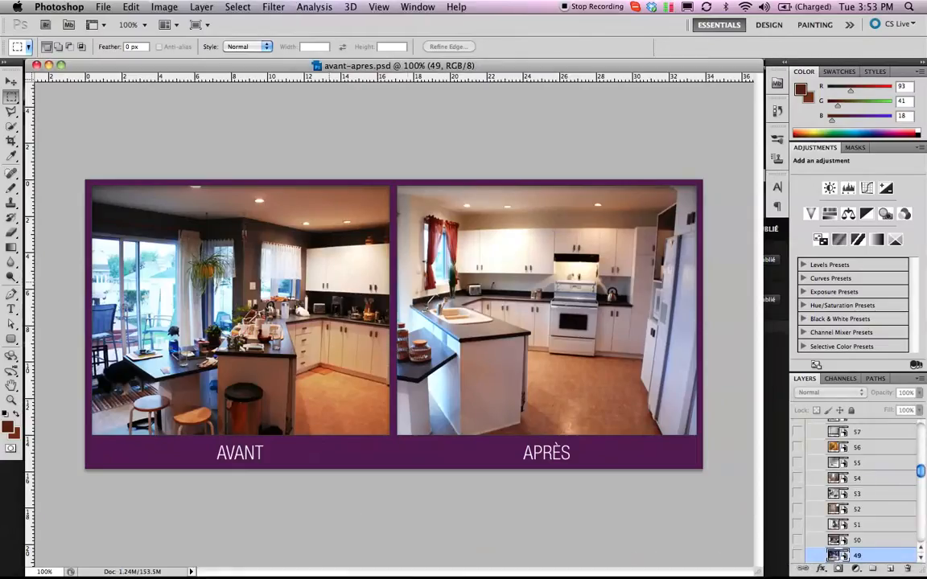
{"action": "scroll", "coordinate": [891, 451], "scroll_direction": "down", "scroll_amount": 5}
{"action": "scroll", "coordinate": [890, 485], "scroll_direction": "up", "scroll_amount": 15}
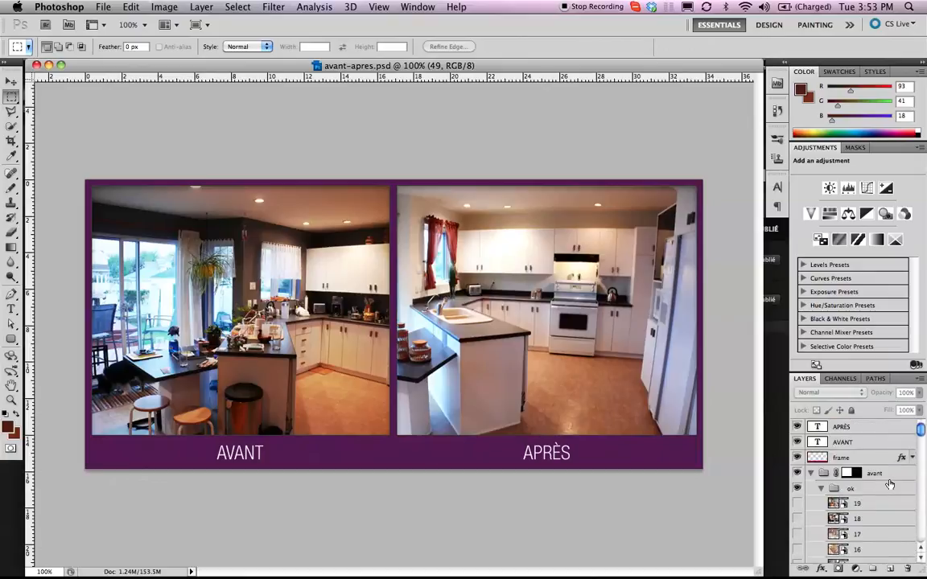
{"action": "scroll", "coordinate": [877, 481], "scroll_direction": "down", "scroll_amount": 15}
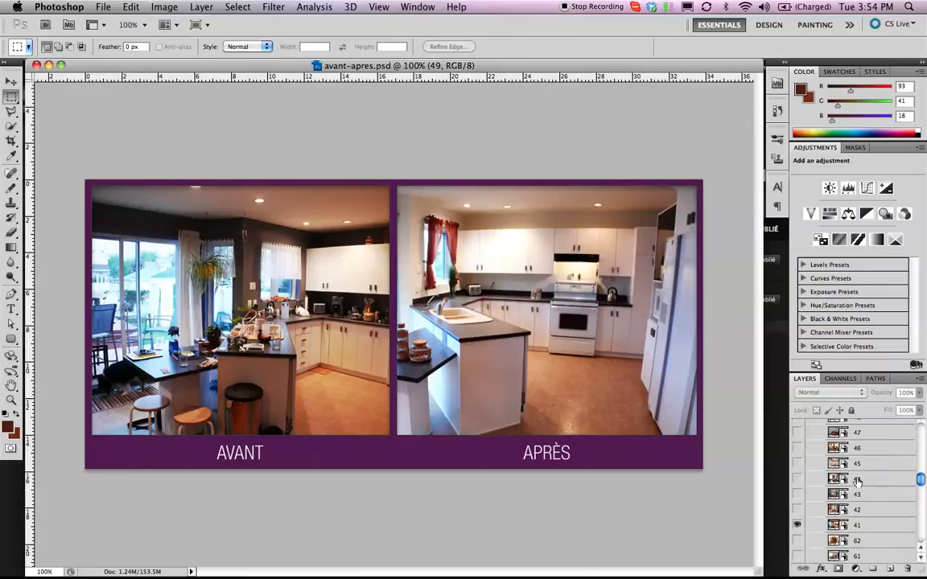
{"action": "scroll", "coordinate": [861, 491], "scroll_direction": "up", "scroll_amount": 15}
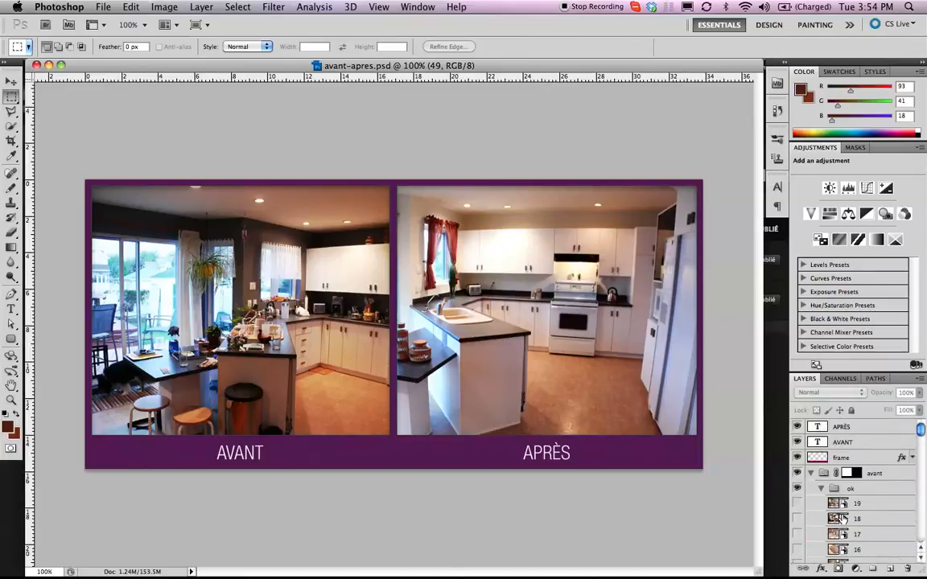
{"action": "scroll", "coordinate": [853, 515], "scroll_direction": "down", "scroll_amount": 15}
{"action": "scroll", "coordinate": [859, 508], "scroll_direction": "down", "scroll_amount": 15}
{"action": "scroll", "coordinate": [858, 507], "scroll_direction": "up", "scroll_amount": 5}
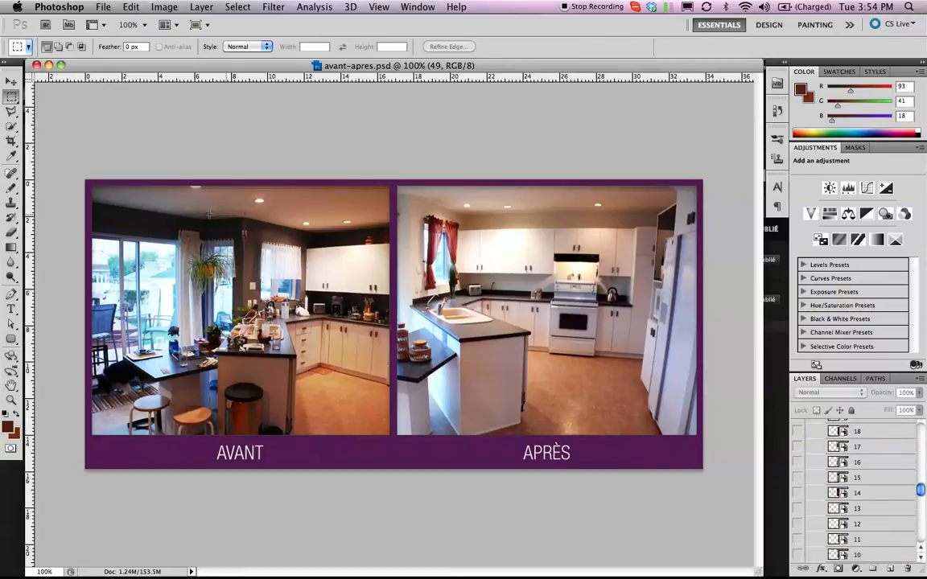
- In Finder, browse from 03. Actifs through the Leblanc Home Staging project's 02. Production and 02. Ressources to avant-apres, and preview 1.jpg
{"action": "mouse_move", "coordinate": [234, 563]}
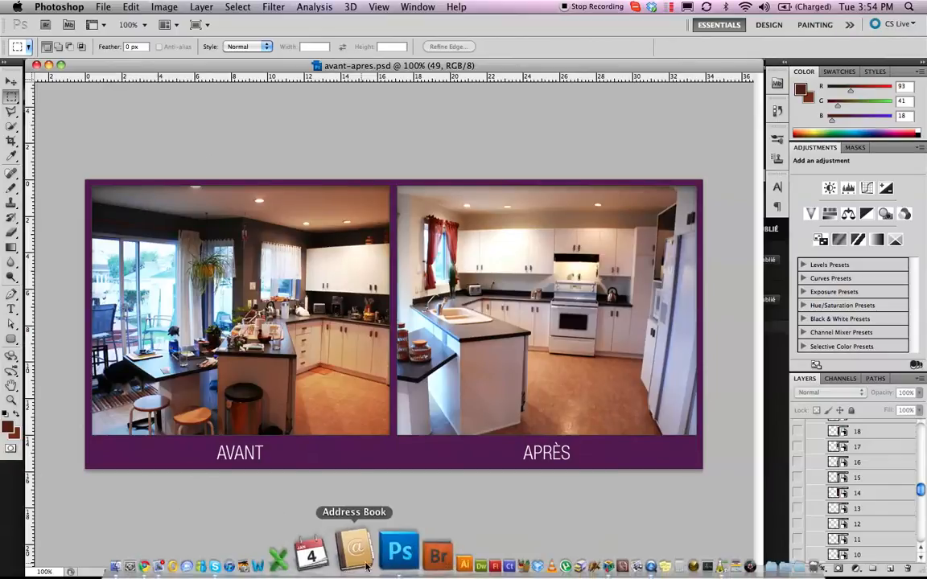
{"action": "left_click", "coordinate": [182, 545]}
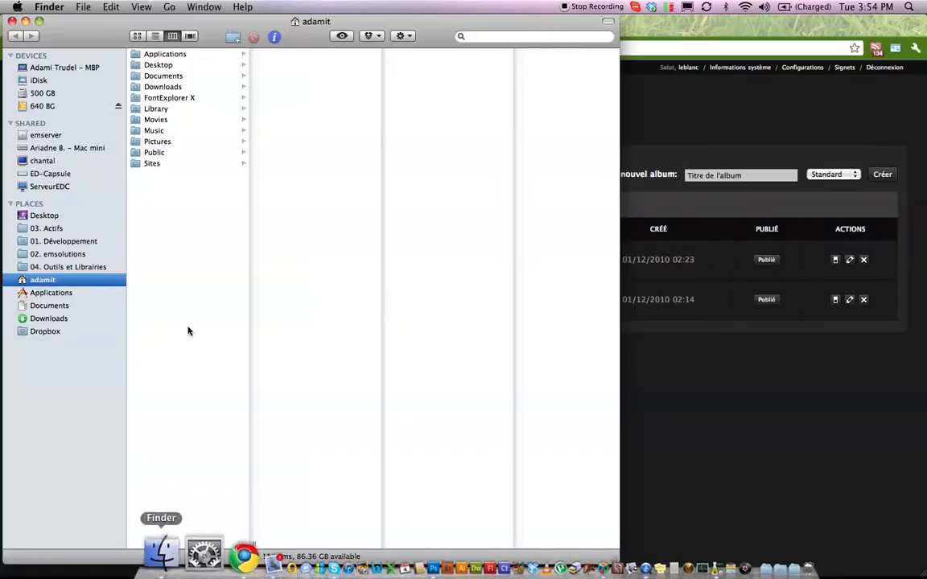
{"action": "left_click", "coordinate": [159, 55]}
{"action": "left_click", "coordinate": [154, 66]}
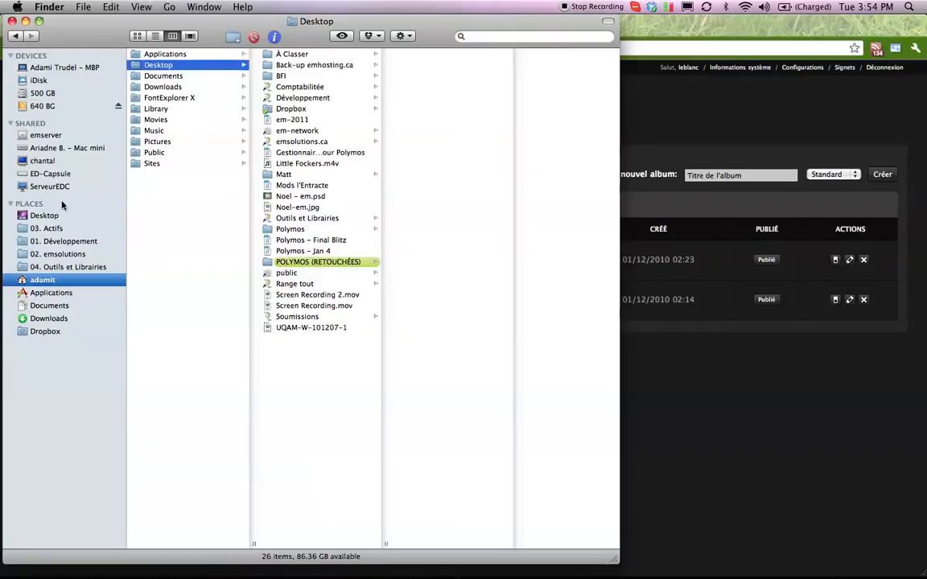
{"action": "left_click", "coordinate": [48, 229]}
{"action": "left_click", "coordinate": [182, 163]}
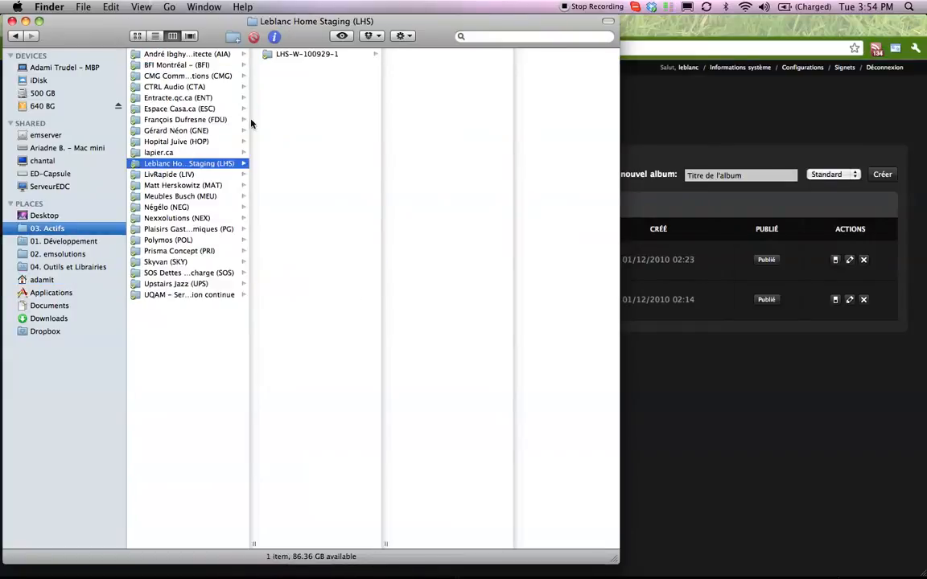
{"action": "left_click", "coordinate": [270, 53]}
{"action": "left_click", "coordinate": [418, 65]}
{"action": "left_click", "coordinate": [507, 68]}
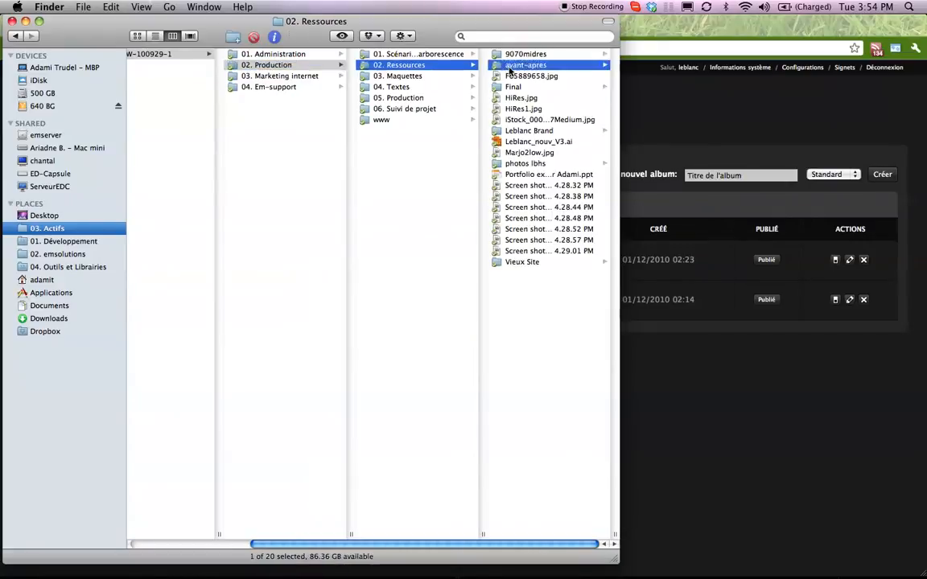
{"action": "left_click", "coordinate": [509, 68]}
{"action": "left_click", "coordinate": [508, 55]}
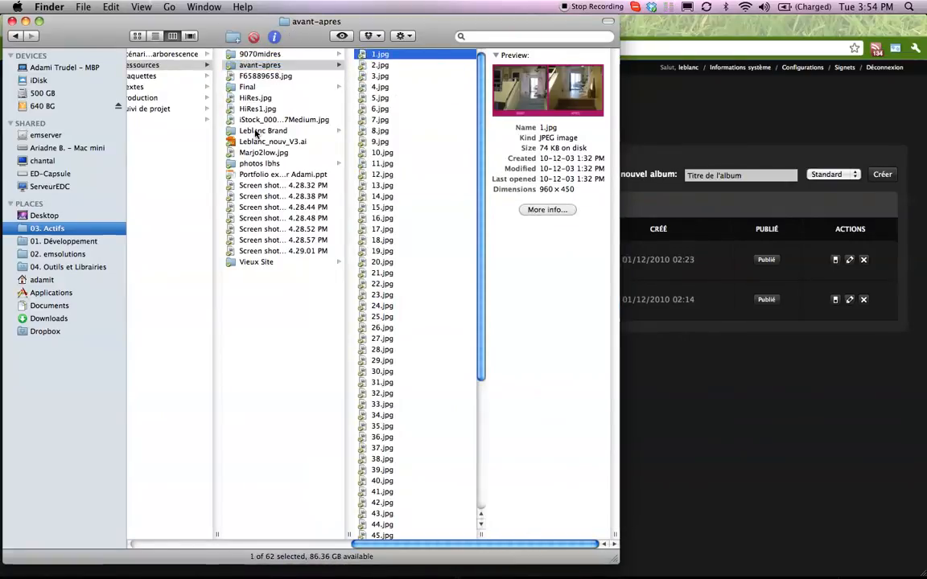
- Open the photos lbhs folder and select the source photos 008.JPG and 013.JPG
{"action": "left_click", "coordinate": [260, 163]}
{"action": "left_click", "coordinate": [381, 65]}
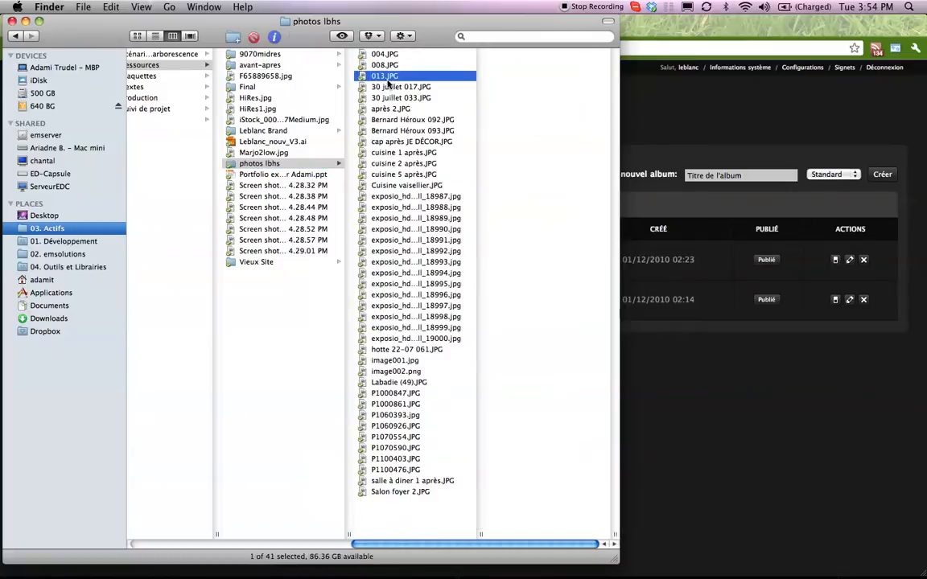
{"action": "left_click", "coordinate": [384, 75]}
{"action": "left_click", "coordinate": [385, 65], "text": "super"}
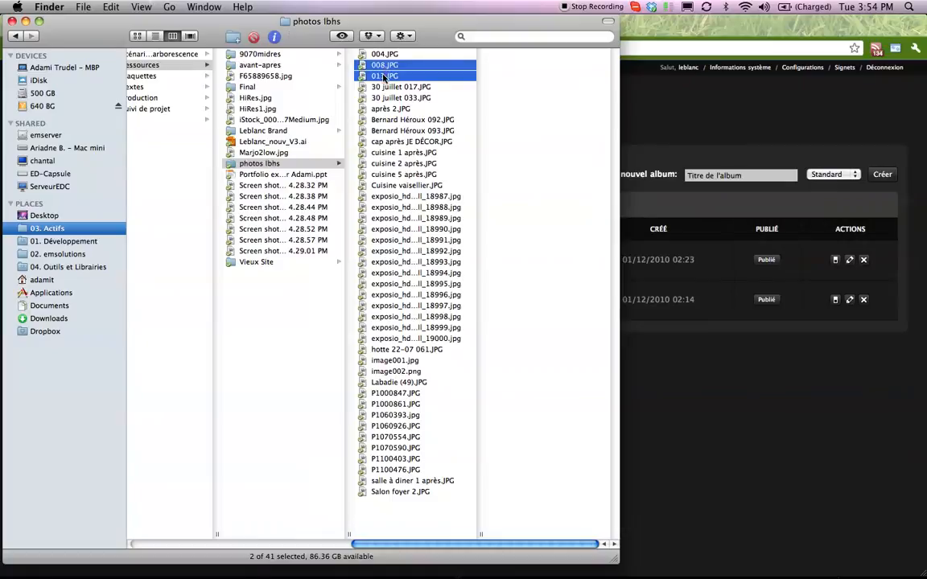
{"action": "mouse_move", "coordinate": [378, 568]}
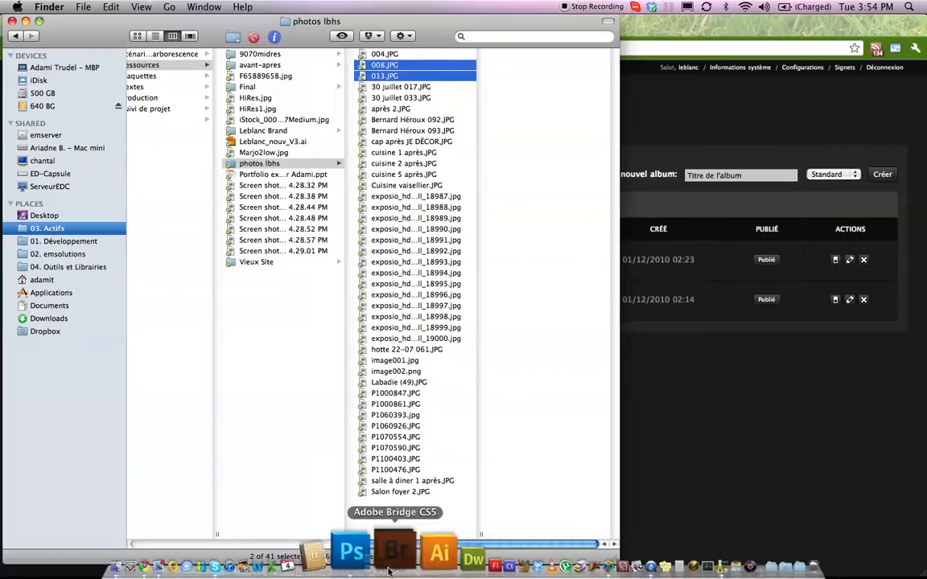
- Open 008.JPG and 013.JPG in Photoshop, and copy the entire 013.JPG bathroom image
{"action": "left_click_drag", "start_coordinate": [384, 65], "coordinate": [380, 570]}
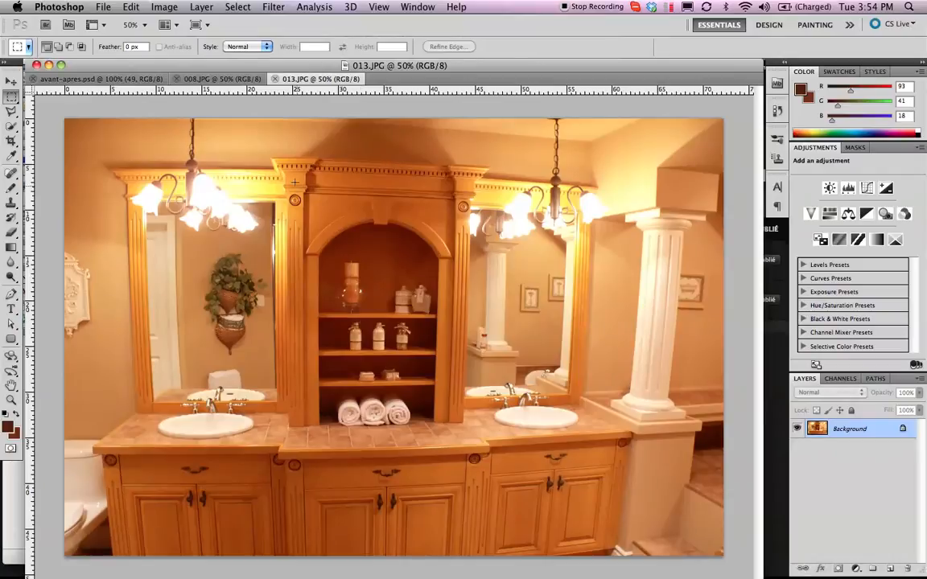
{"action": "key", "text": "super+a"}
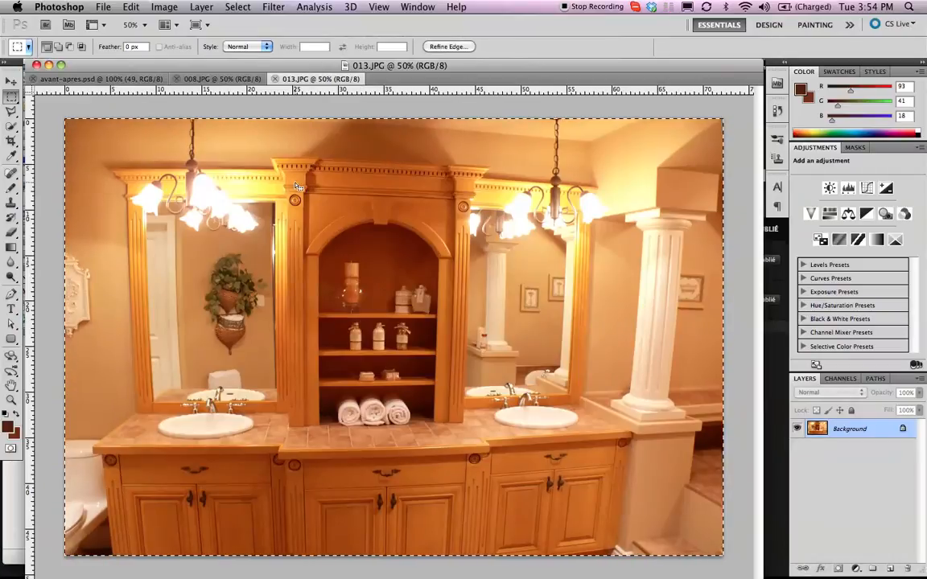
{"action": "left_click", "coordinate": [130, 7]}
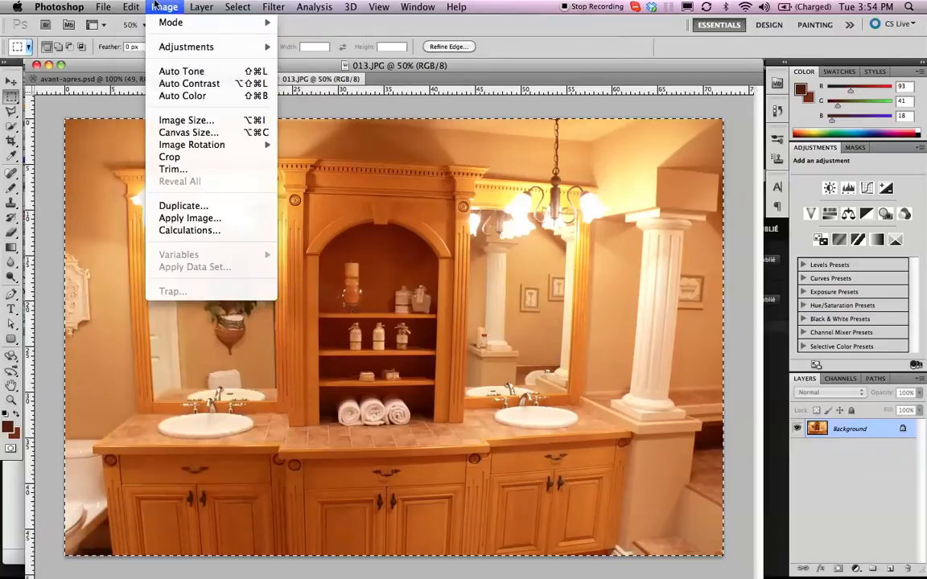
{"action": "mouse_move", "coordinate": [164, 7]}
{"action": "mouse_move", "coordinate": [130, 7]}
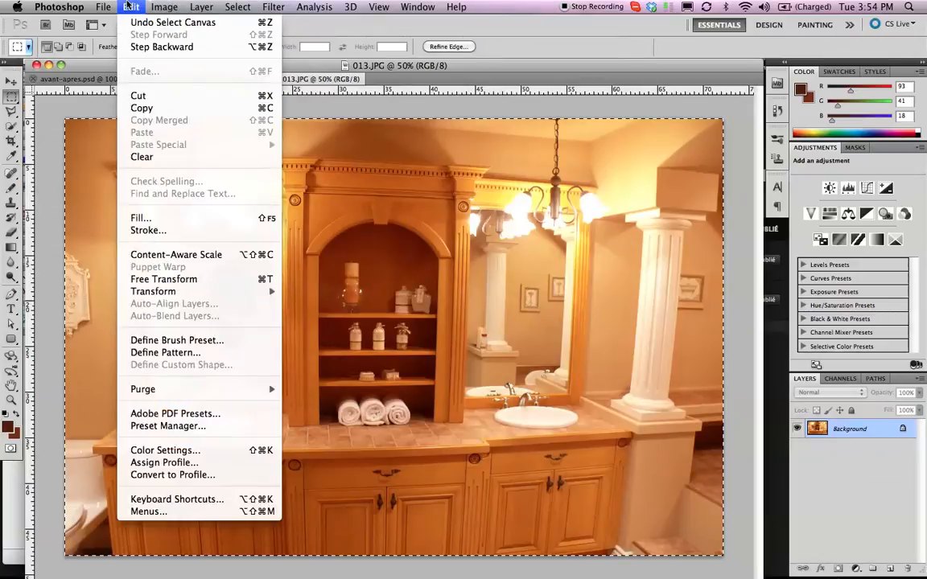
{"action": "left_click", "coordinate": [144, 110]}
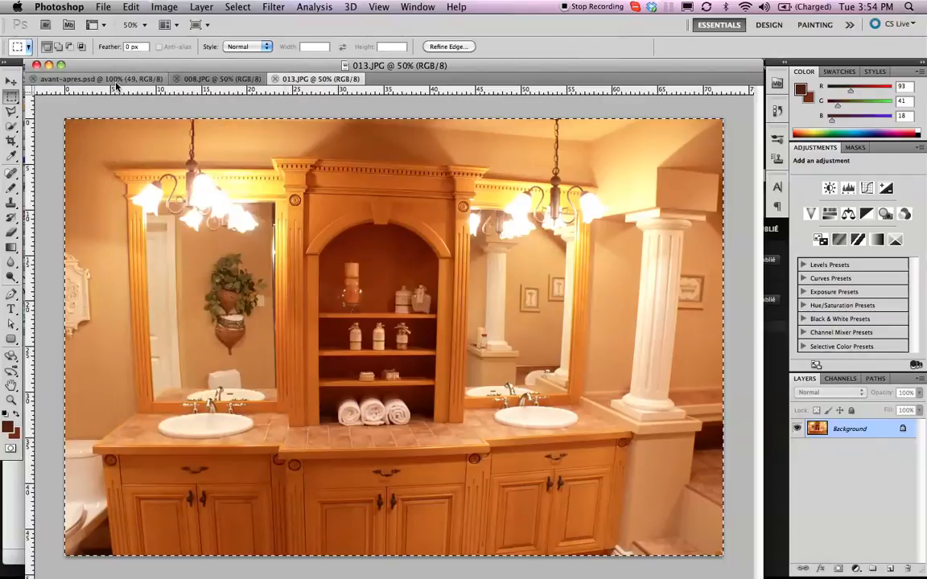
- Paste the bathroom photo into avant-apres.psd directly above layer 19 in the avant group's ok folder
{"action": "left_click", "coordinate": [115, 79]}
{"action": "key", "text": "cmd+v"}
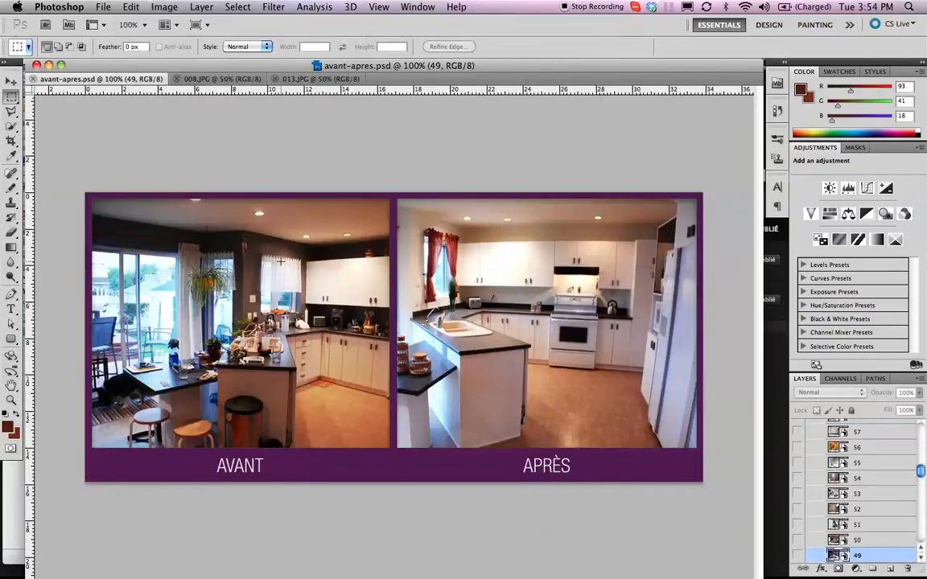
{"action": "right_click", "coordinate": [280, 260]}
{"action": "left_click", "coordinate": [310, 263]}
{"action": "scroll", "coordinate": [880, 488], "scroll_direction": "up", "scroll_amount": 15}
{"action": "left_click", "coordinate": [867, 507]}
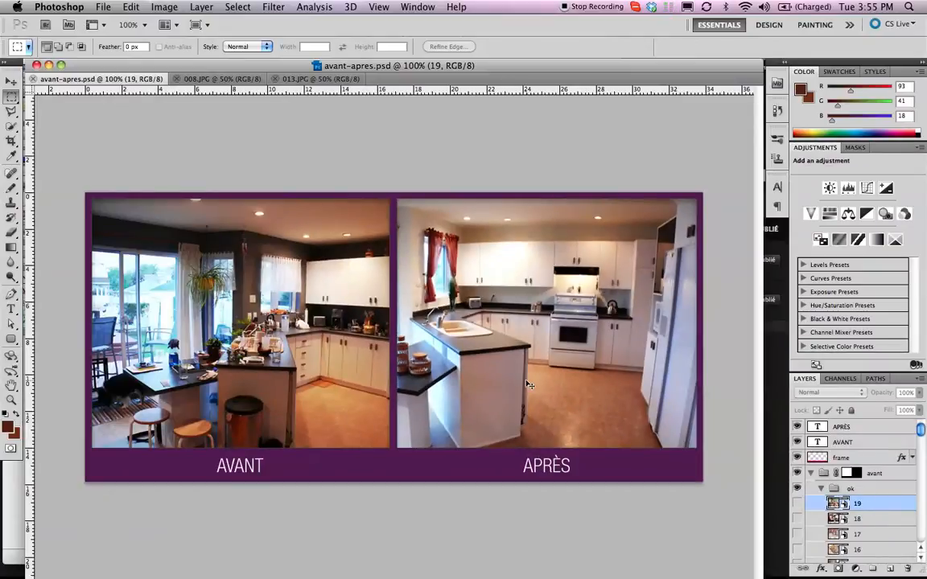
{"action": "left_click", "coordinate": [130, 7]}
{"action": "left_click", "coordinate": [166, 133]}
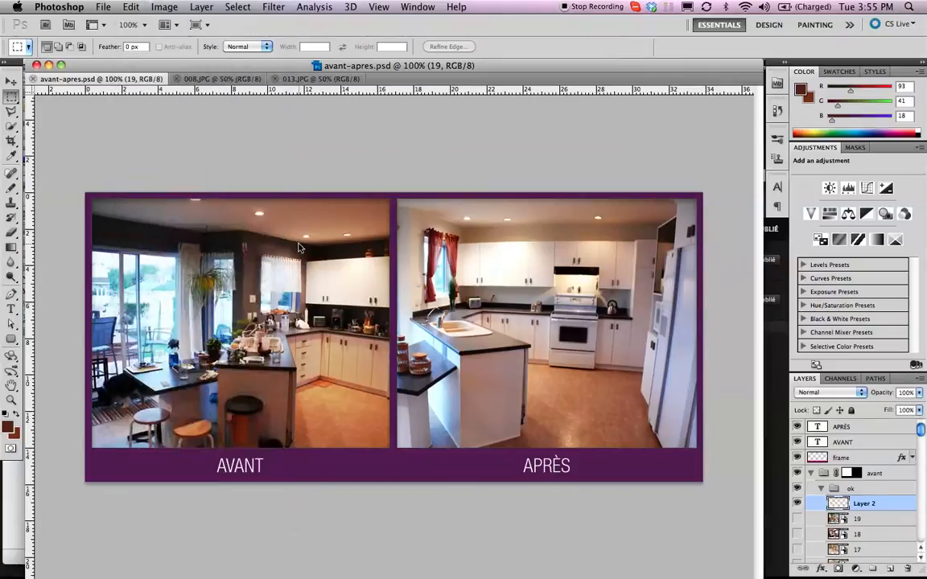
- Free-transform the pasted bathroom photo from its top-left reference point, trying 40% and settling on 30% with linked proportions
{"action": "left_click", "coordinate": [10, 82]}
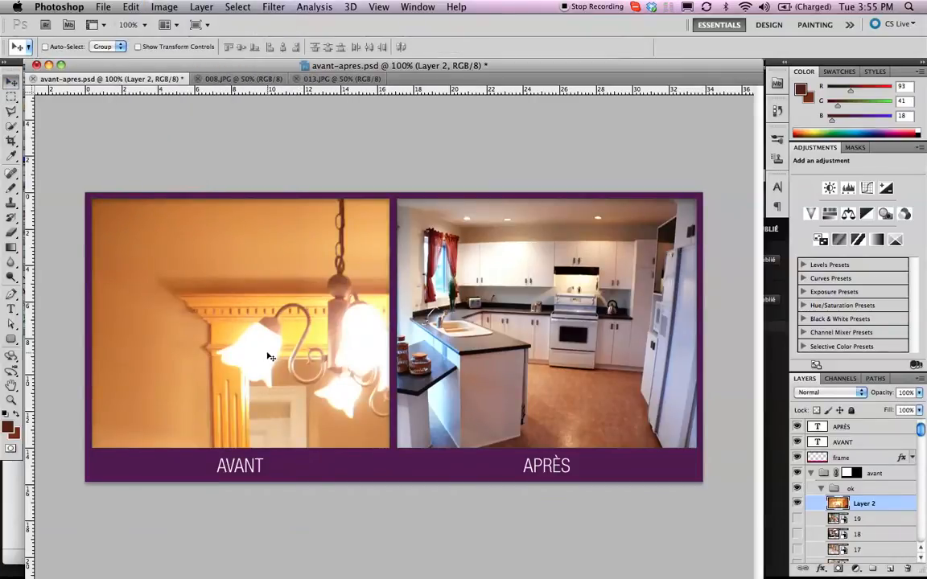
{"action": "left_click", "coordinate": [211, 6]}
{"action": "mouse_move", "coordinate": [163, 6]}
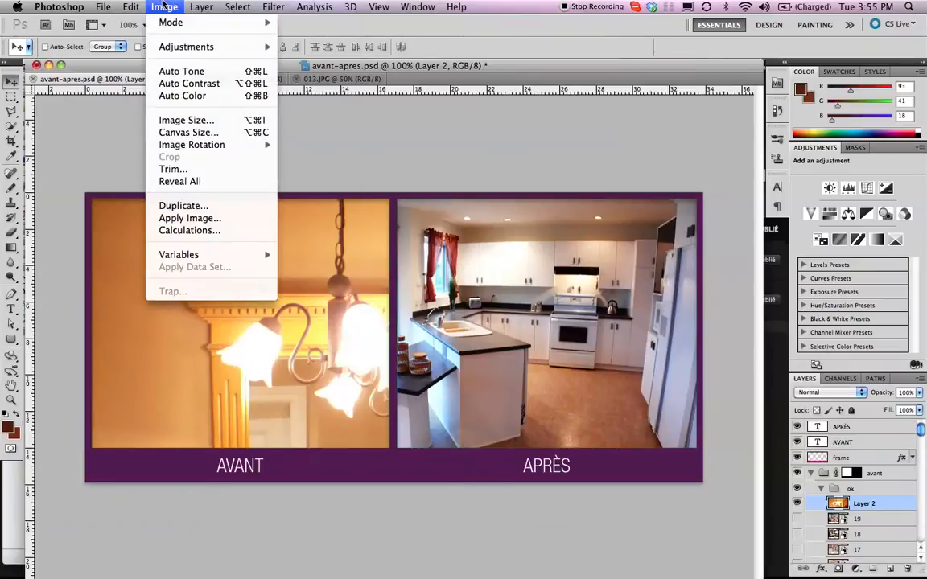
{"action": "mouse_move", "coordinate": [246, 5]}
{"action": "mouse_move", "coordinate": [206, 4]}
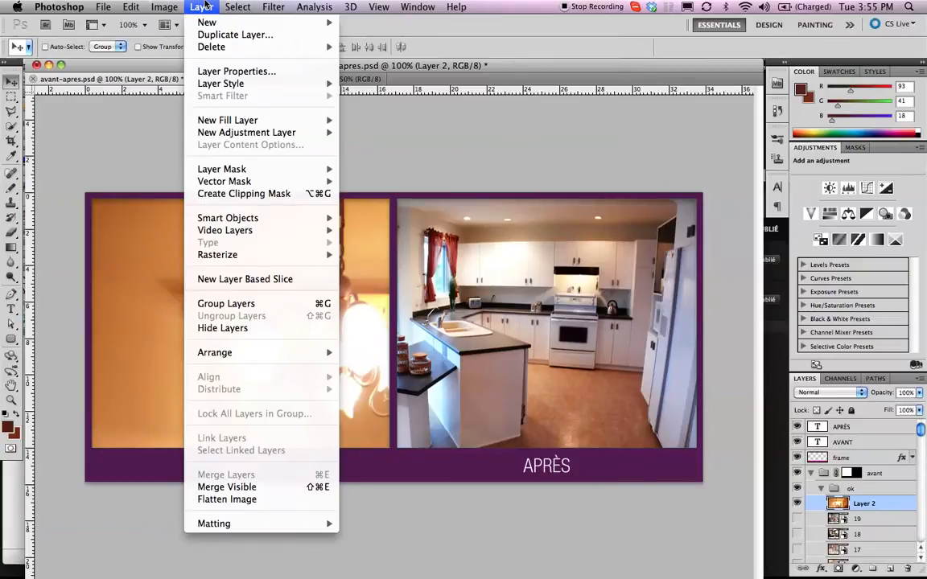
{"action": "mouse_move", "coordinate": [130, 6]}
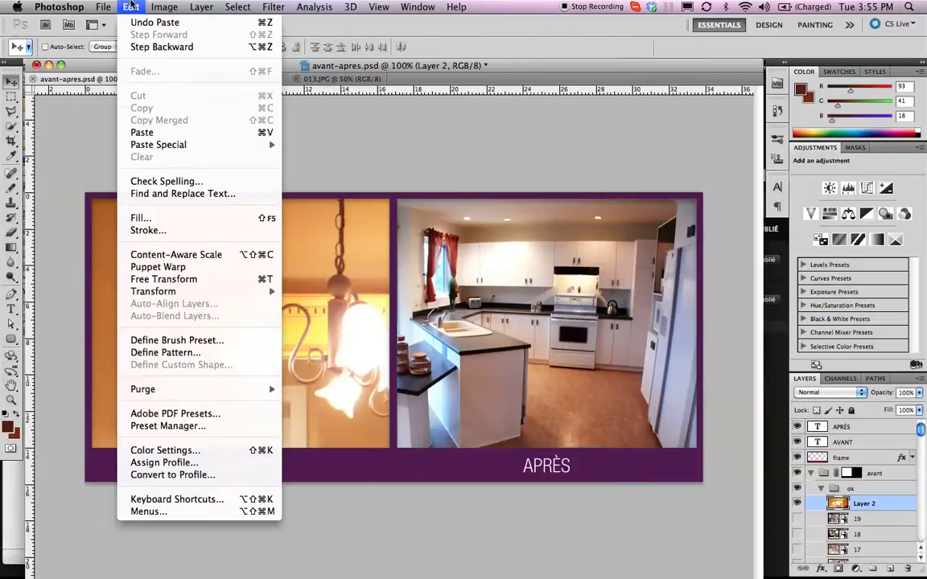
{"action": "left_click", "coordinate": [163, 279]}
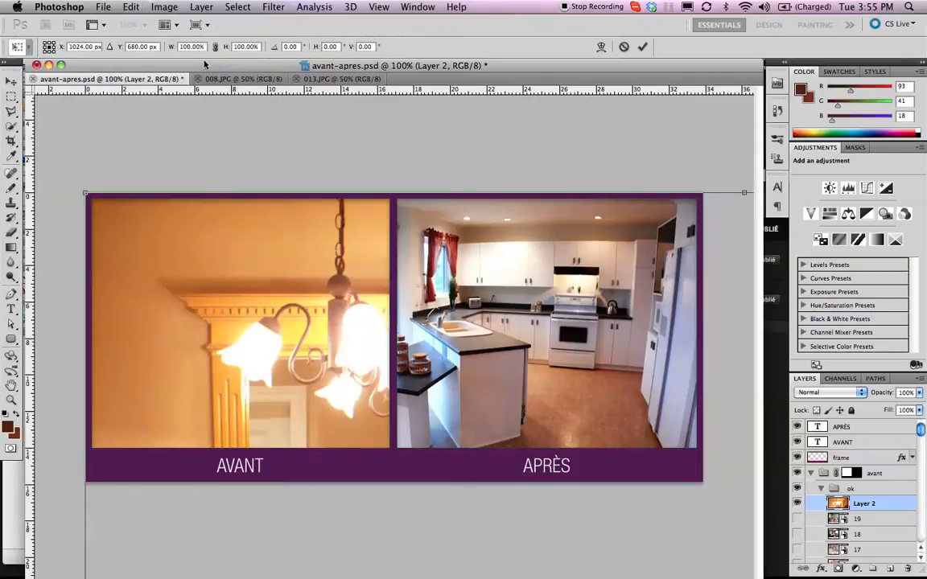
{"action": "left_click", "coordinate": [215, 46]}
{"action": "left_click", "coordinate": [45, 42]}
{"action": "type", "text": "40"}
{"action": "key", "text": "Return"}
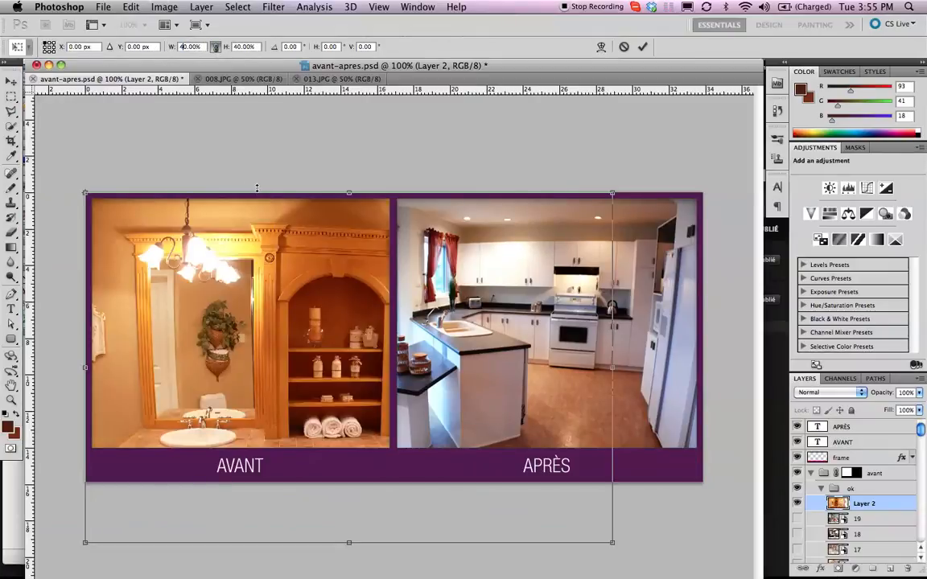
{"action": "type", "text": "30"}
{"action": "key", "text": "Return"}
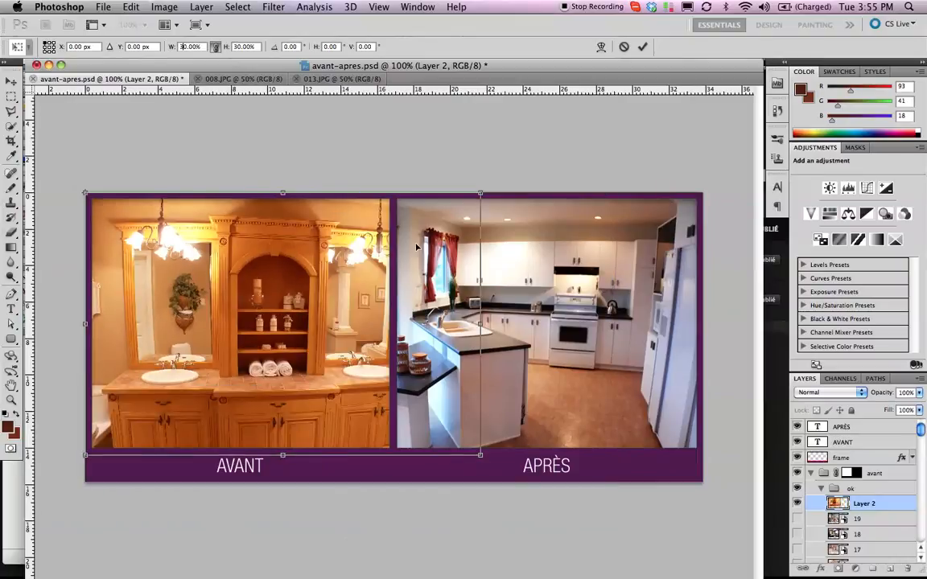
- Reduce the bathroom photo to 29.60%, apply the transform, and shift the photo slightly left within the AVANT frame
{"action": "left_click_drag", "start_coordinate": [480, 455], "coordinate": [467, 465]}
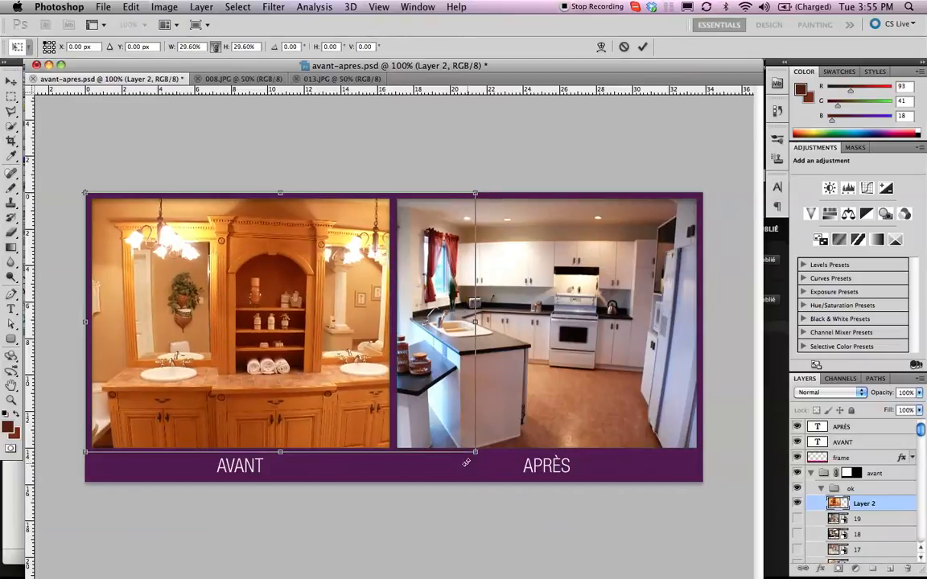
{"action": "key", "text": "Return"}
{"action": "left_click_drag", "start_coordinate": [299, 352], "coordinate": [270, 351]}
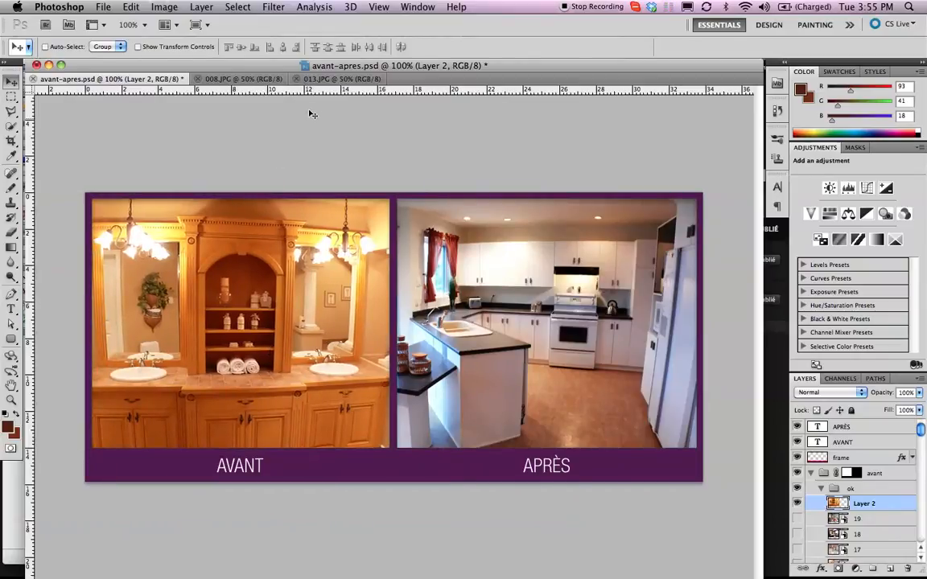
- Close 013.JPG, copy the entire 008.JPG image, and close that file to return to avant-apres.psd
{"action": "left_click", "coordinate": [329, 83]}
{"action": "key", "text": "super+w"}
{"action": "left_click", "coordinate": [244, 80]}
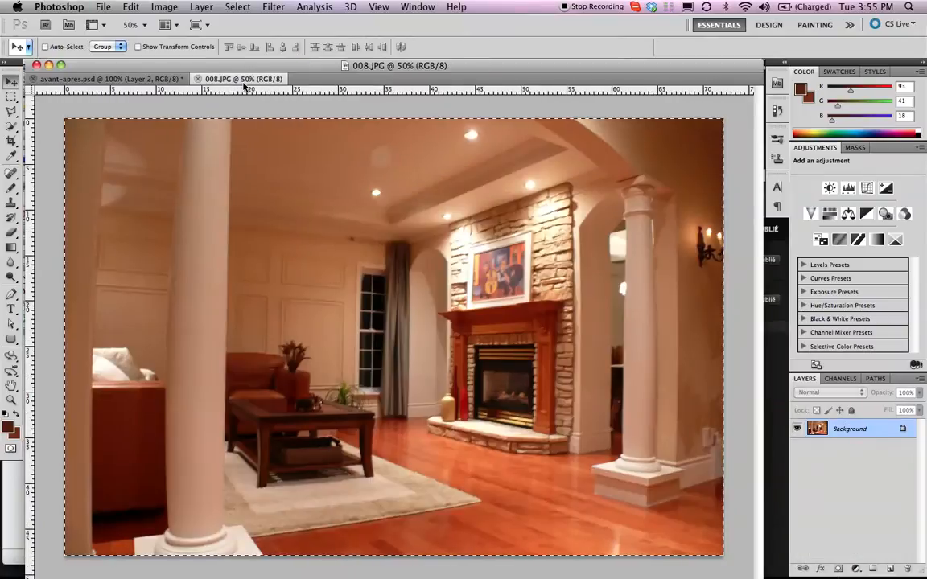
{"action": "left_click", "coordinate": [130, 7]}
{"action": "left_click", "coordinate": [166, 108]}
{"action": "left_click", "coordinate": [191, 79]}
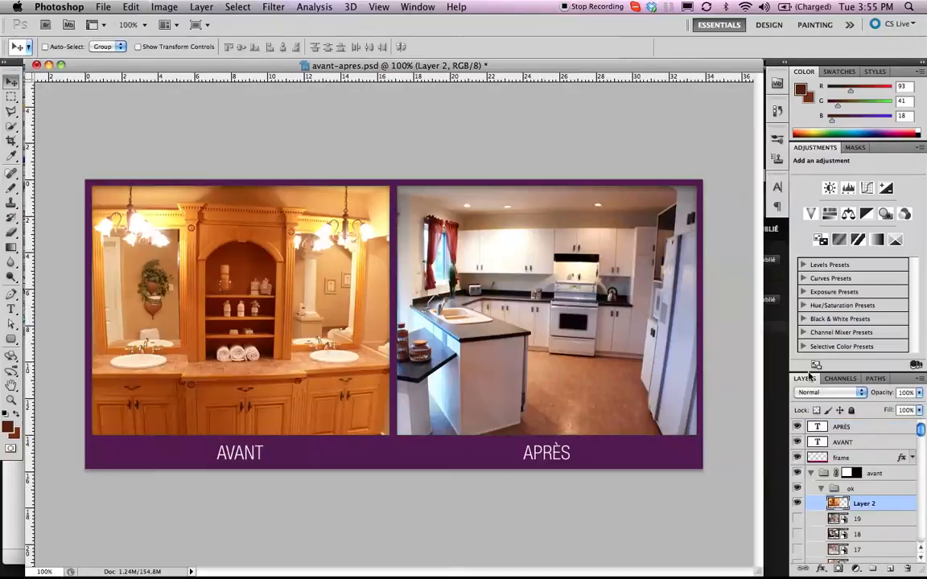
- Paste the fireplace photo directly above layer 19 in the apres group's ok folder
{"action": "scroll", "coordinate": [861, 503], "scroll_direction": "down", "scroll_amount": 5}
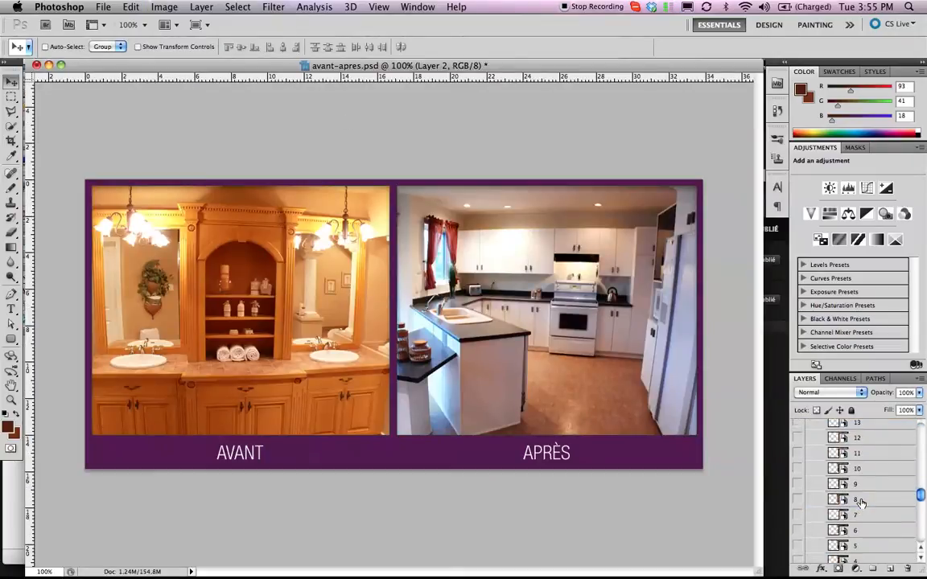
{"action": "left_click", "coordinate": [861, 521]}
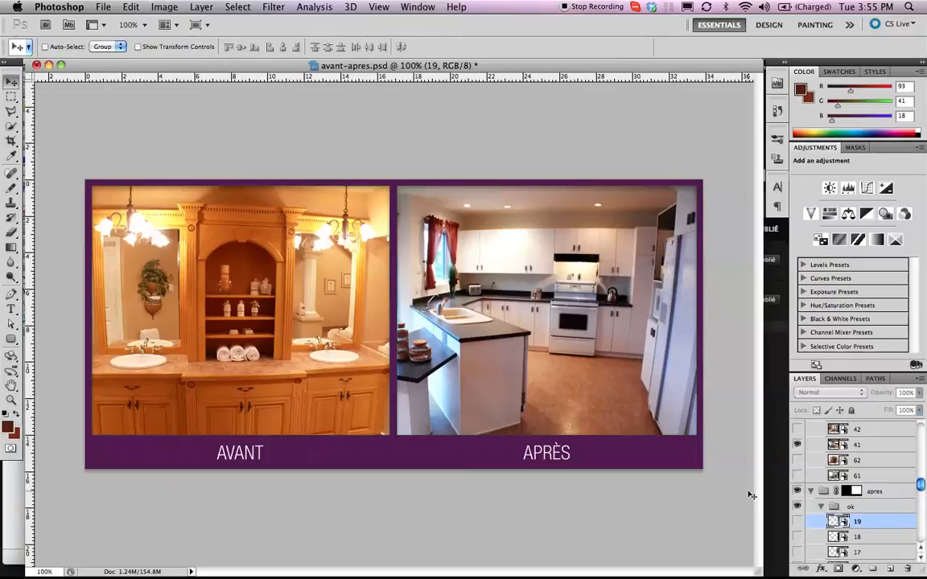
{"action": "key", "text": "super+v"}
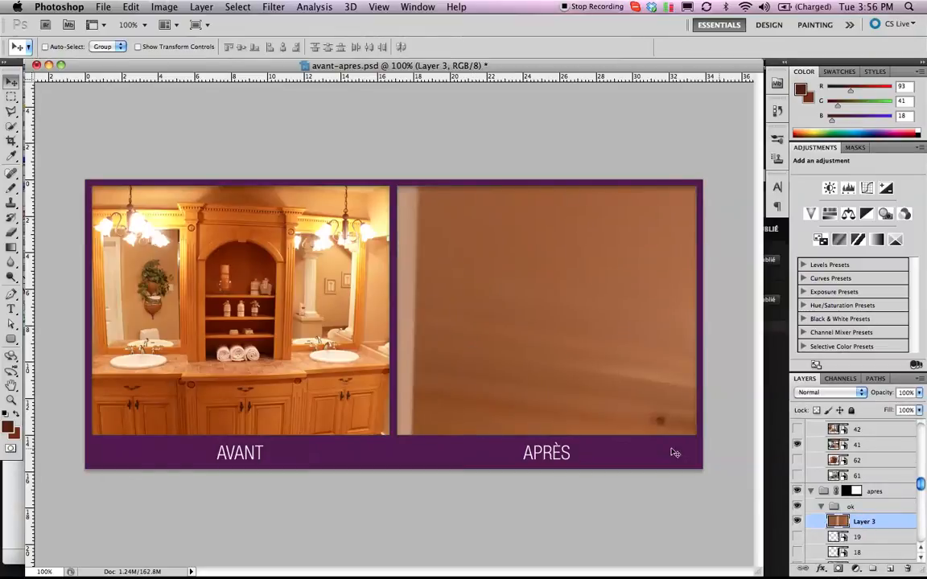
- Scale the pasted fireplace photo proportionally to 30% from its top-left reference point and move it into the APRÈS frame
{"action": "key", "text": "super+t"}
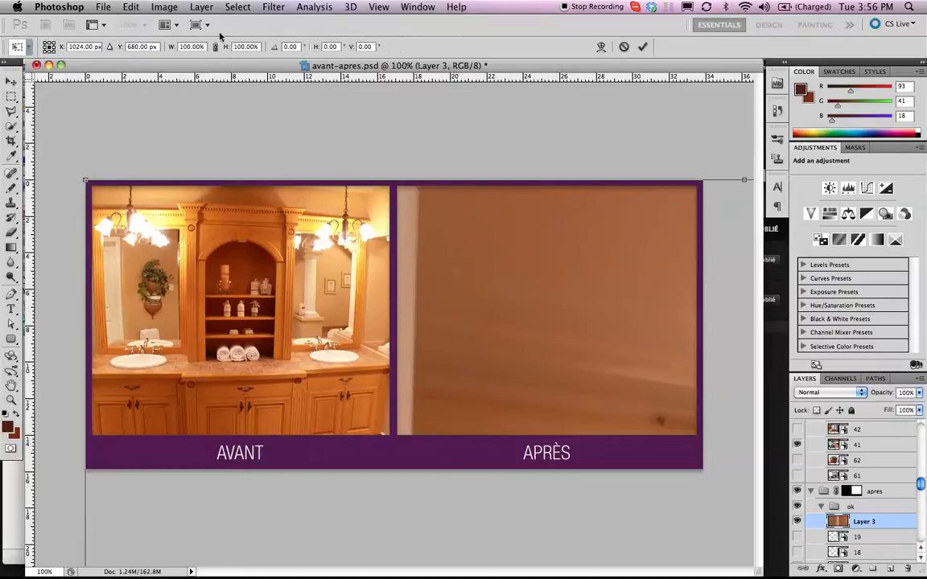
{"action": "left_click", "coordinate": [45, 43]}
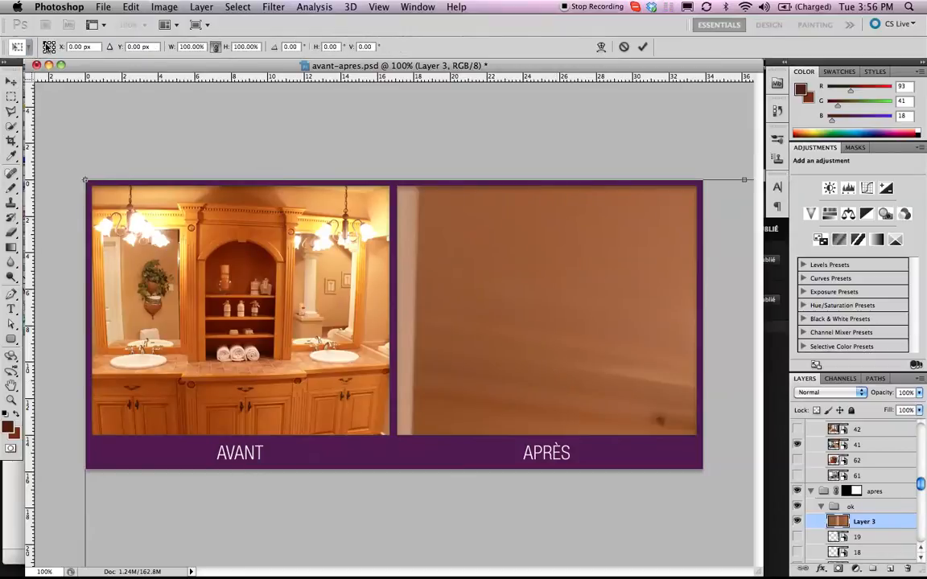
{"action": "type", "text": "30"}
{"action": "key", "text": "Return"}
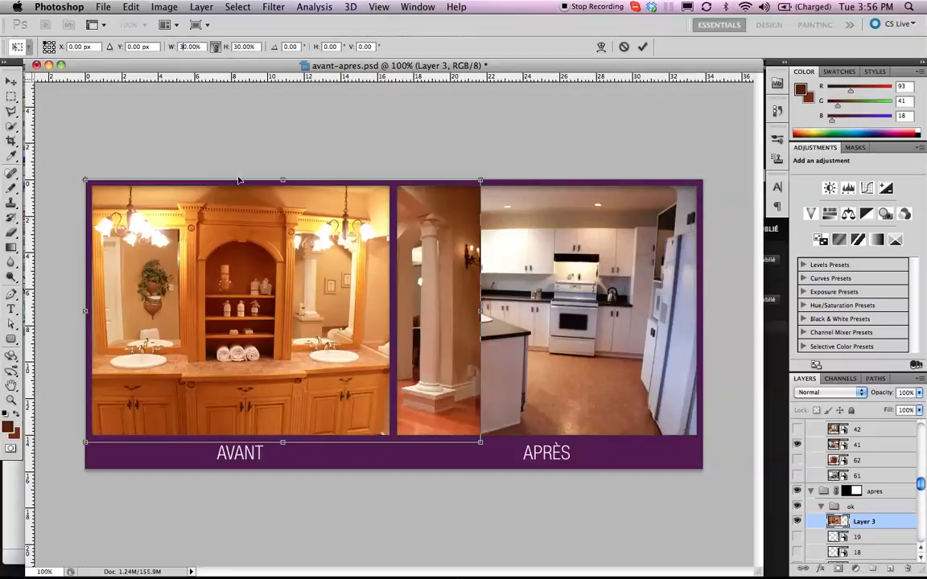
{"action": "left_click_drag", "start_coordinate": [277, 265], "coordinate": [524, 270]}
{"action": "key", "text": "Return"}
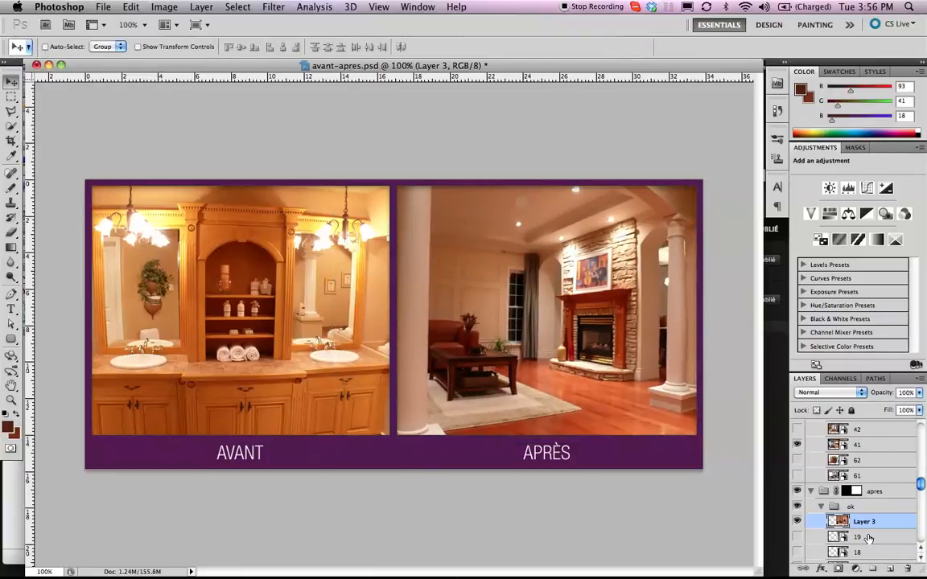
- Rename the fireplace photo layer, first as 20 and finally as "Chez" followed by the person's first name
{"action": "type", "text": "20"}
{"action": "key", "text": "Return"}
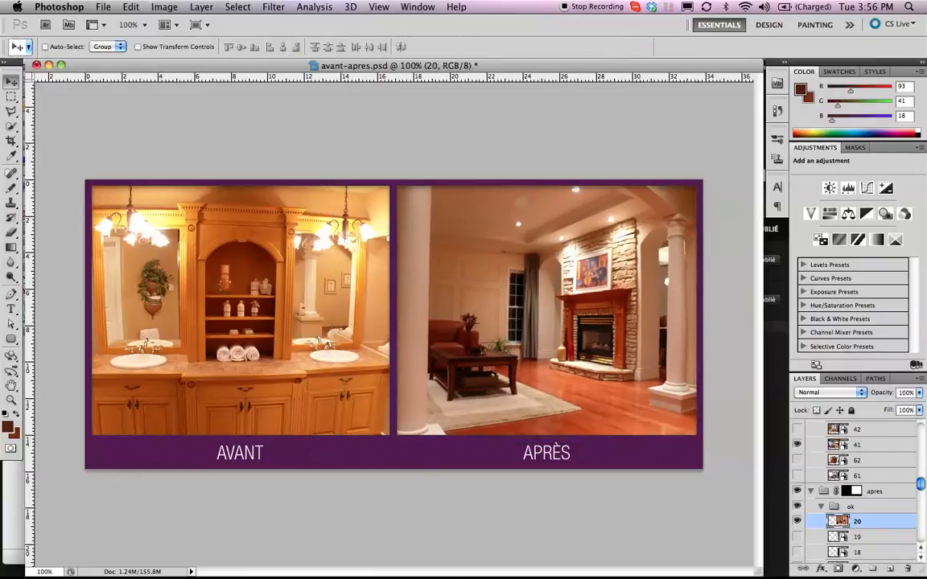
{"action": "double_click", "coordinate": [858, 521]}
{"action": "type", "text": "Chez Adami"}
{"action": "key", "text": "Return"}
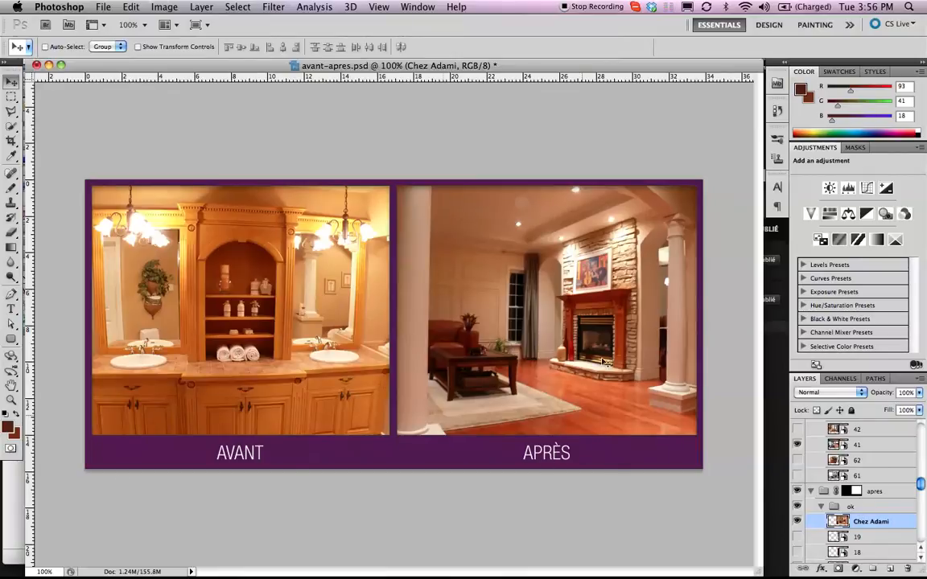
- Export the composition for the web as a 75-quality JPEG named avant-apres-test-formation.jpg on the Desktop
{"action": "left_click", "coordinate": [103, 7]}
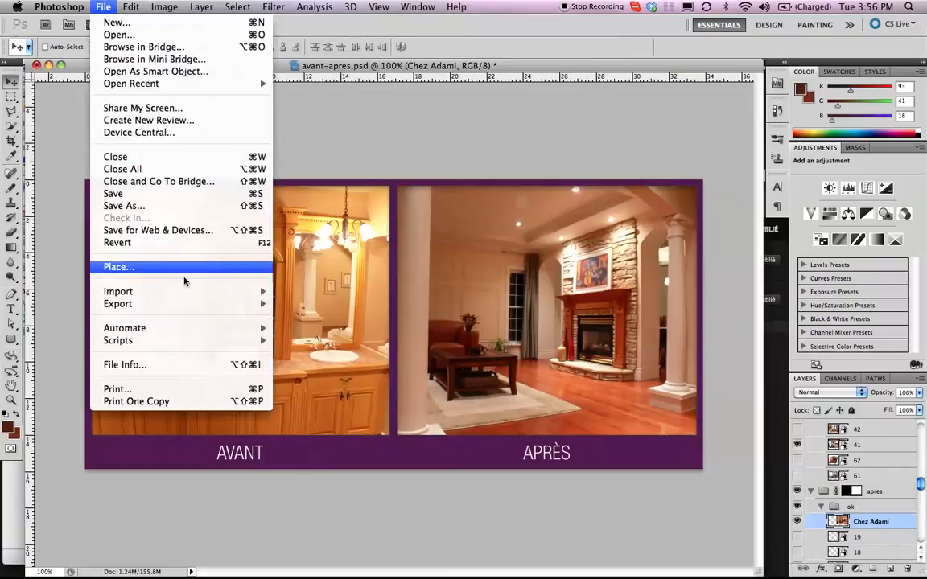
{"action": "left_click", "coordinate": [171, 234]}
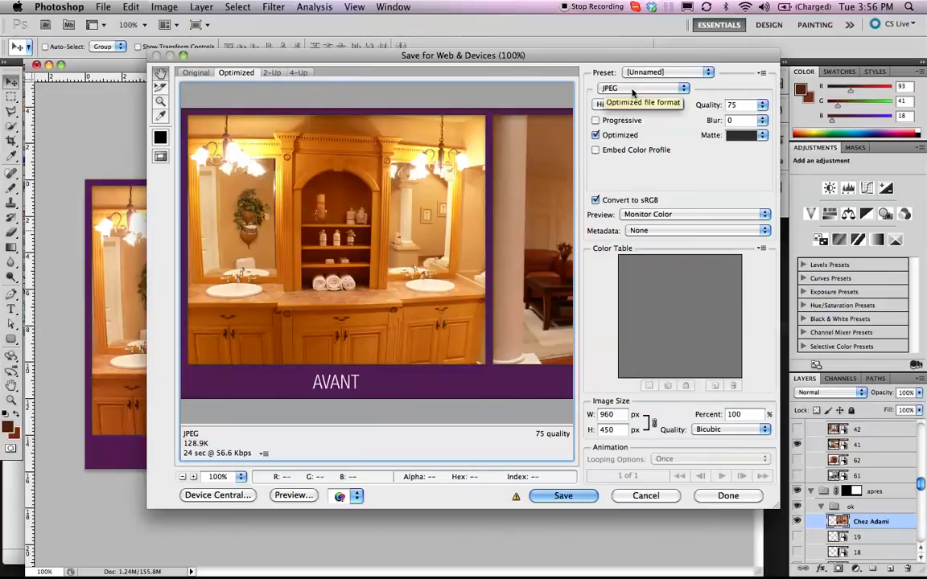
{"action": "left_click", "coordinate": [547, 495]}
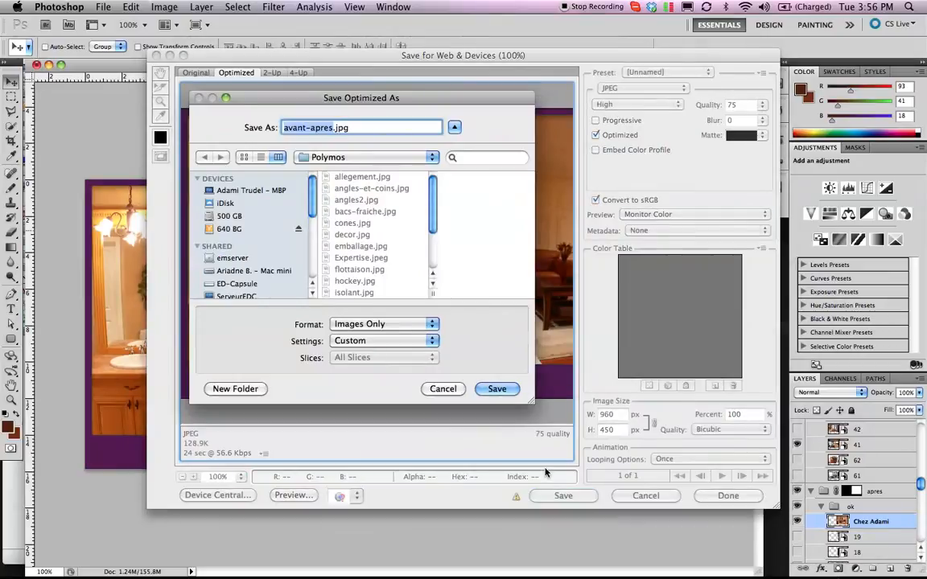
{"action": "key", "text": "Right"}
{"action": "type", "text": "-test"}
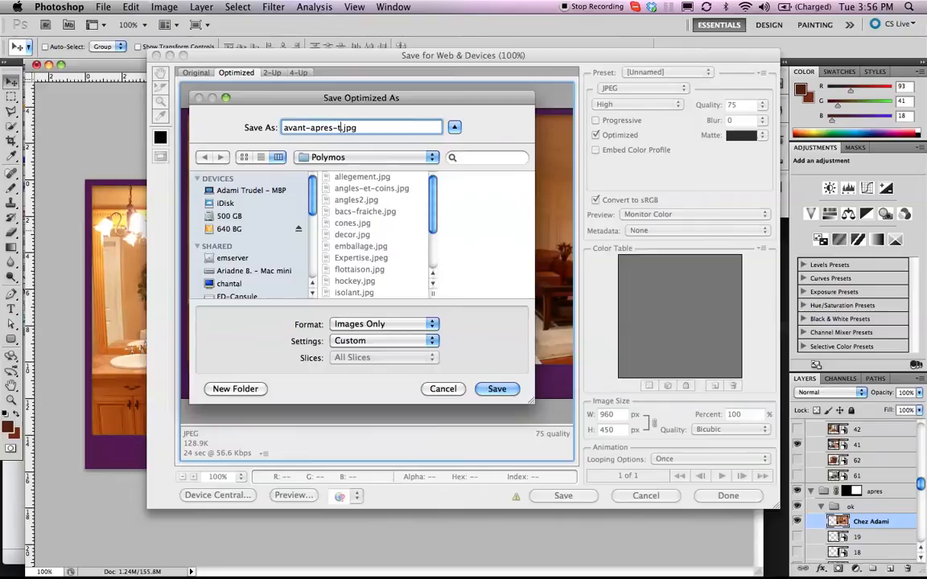
{"action": "type", "text": "-formation"}
{"action": "key", "text": "super+d"}
{"action": "key", "text": "Return"}
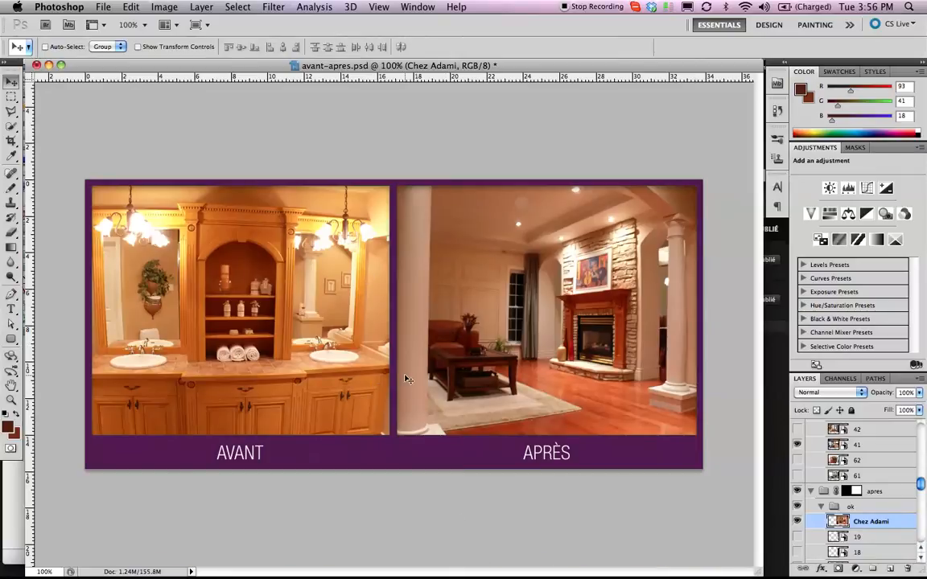
- Save and close avant-apres.psd, and switch to SlideShowPro Director in Chrome to open the Home Staging album for editing
{"action": "key", "text": "super+s"}
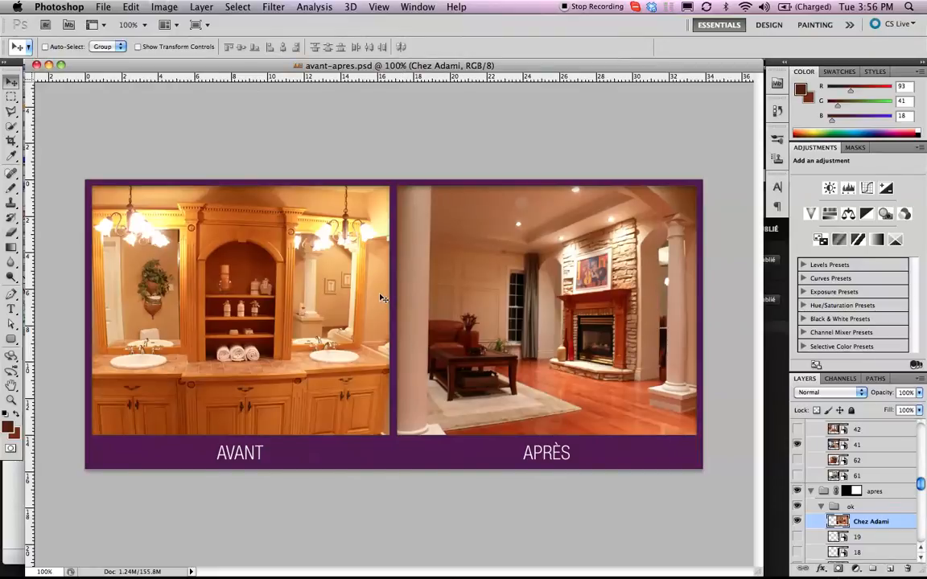
{"action": "key", "text": "super+w"}
{"action": "left_click", "coordinate": [649, 141]}
{"action": "left_click", "coordinate": [73, 255]}
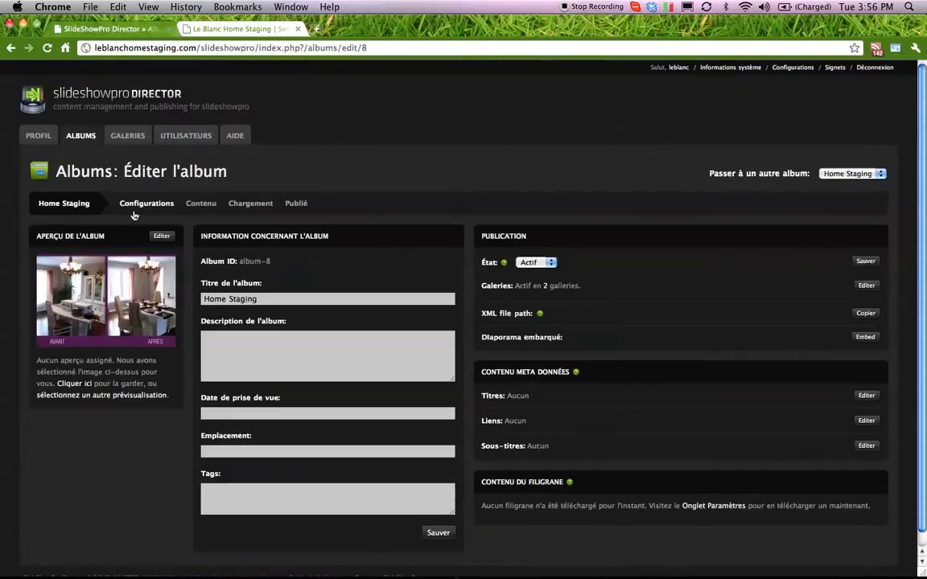
- Upload avant-apres-test-formation.jpg to the Home Staging album
{"action": "left_click", "coordinate": [201, 206]}
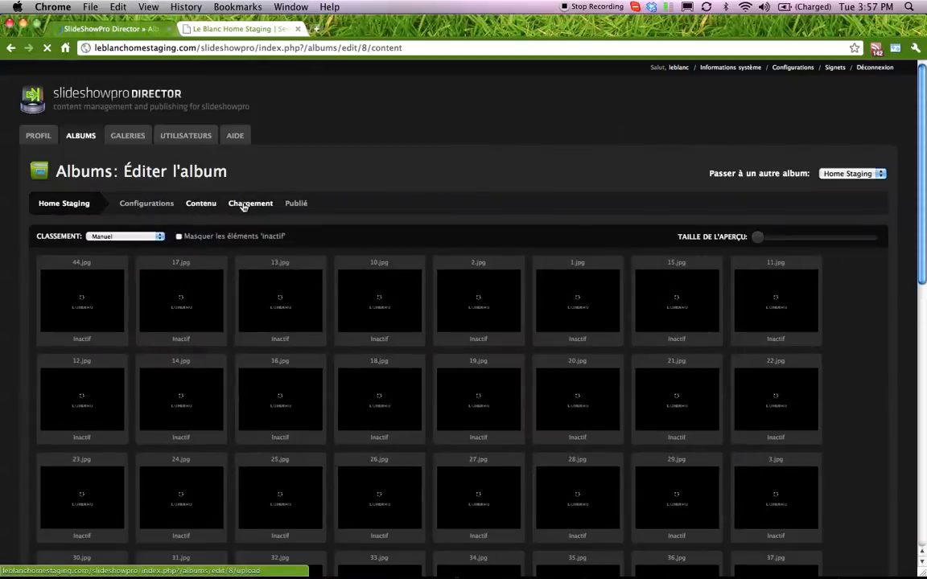
{"action": "left_click", "coordinate": [242, 204]}
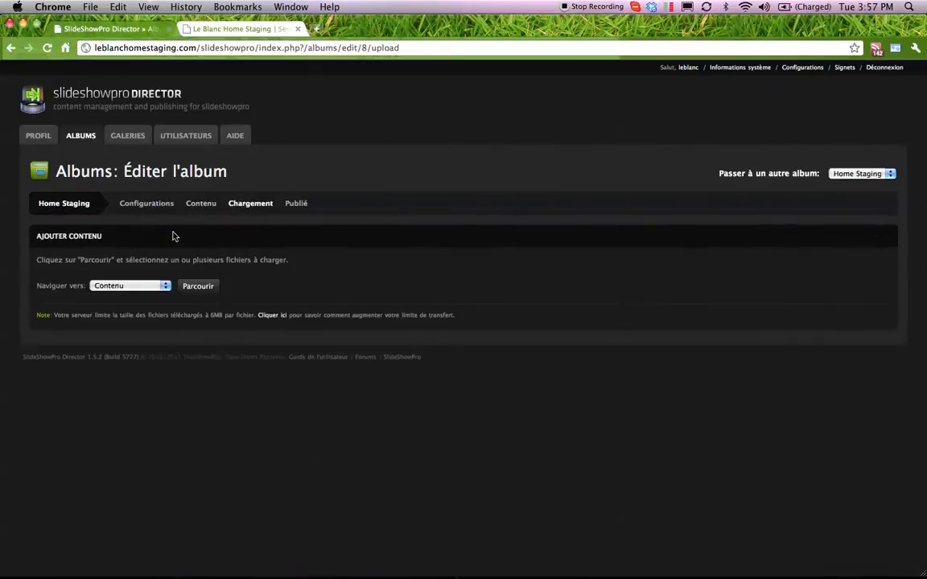
{"action": "left_click", "coordinate": [211, 287]}
{"action": "double_click", "coordinate": [430, 150]}
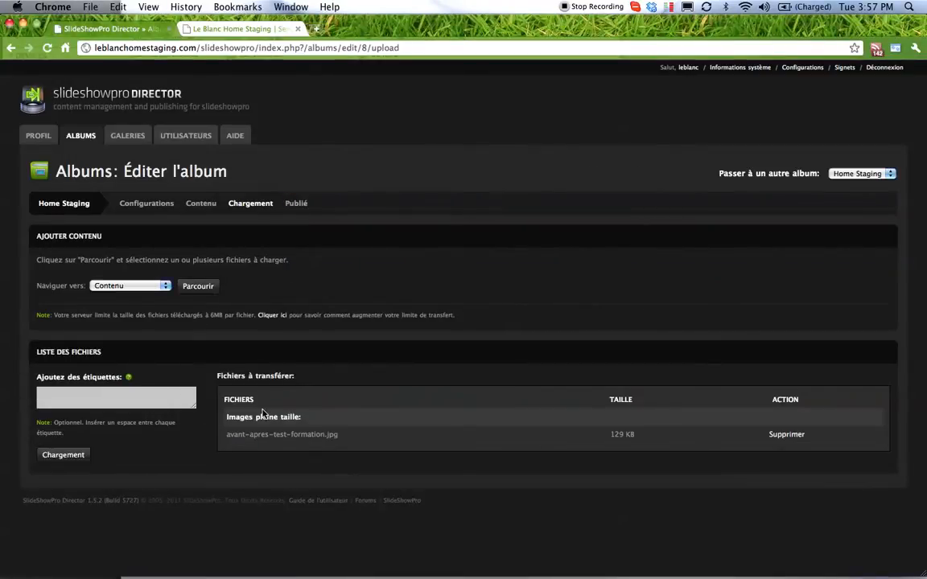
{"action": "left_click", "coordinate": [64, 455]}
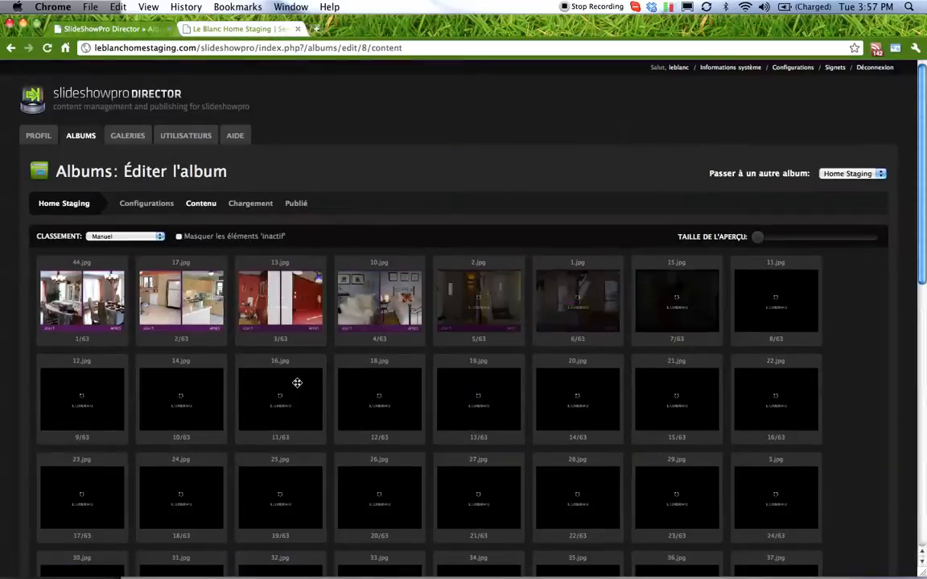
- Reorder the album content by moving the uploaded avant-apres-test image between 48.jpg and 49.jpg
{"action": "scroll", "coordinate": [344, 366], "scroll_direction": "down", "scroll_amount": 10}
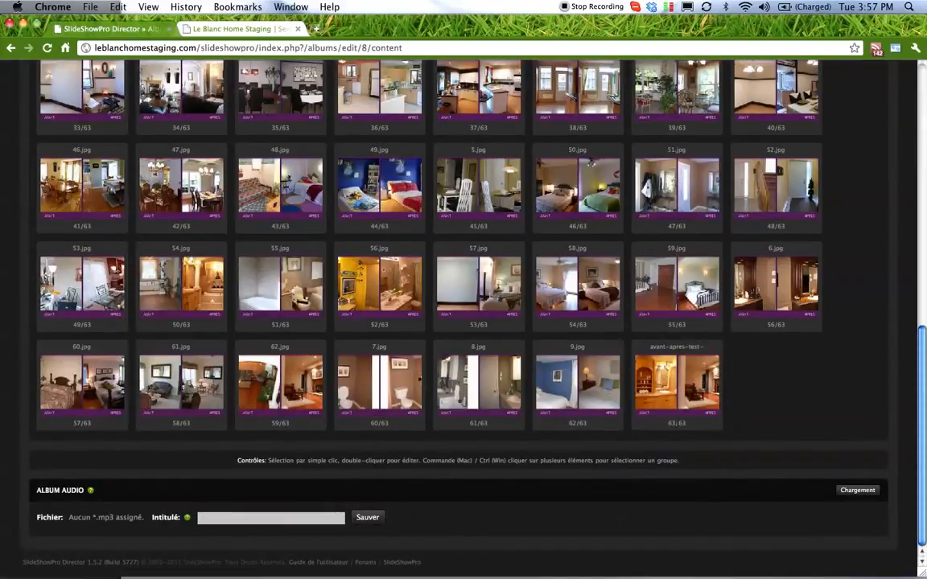
{"action": "left_click_drag", "start_coordinate": [684, 393], "coordinate": [365, 209]}
- Delete the uploaded avant-apres-test image from the Home Staging album
{"action": "left_click", "coordinate": [360, 184]}
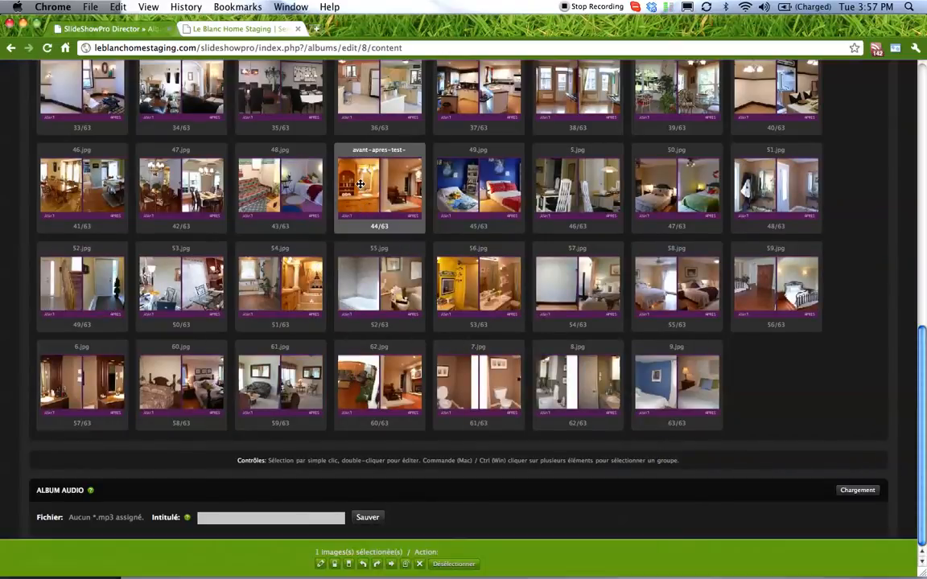
{"action": "left_click", "coordinate": [419, 564]}
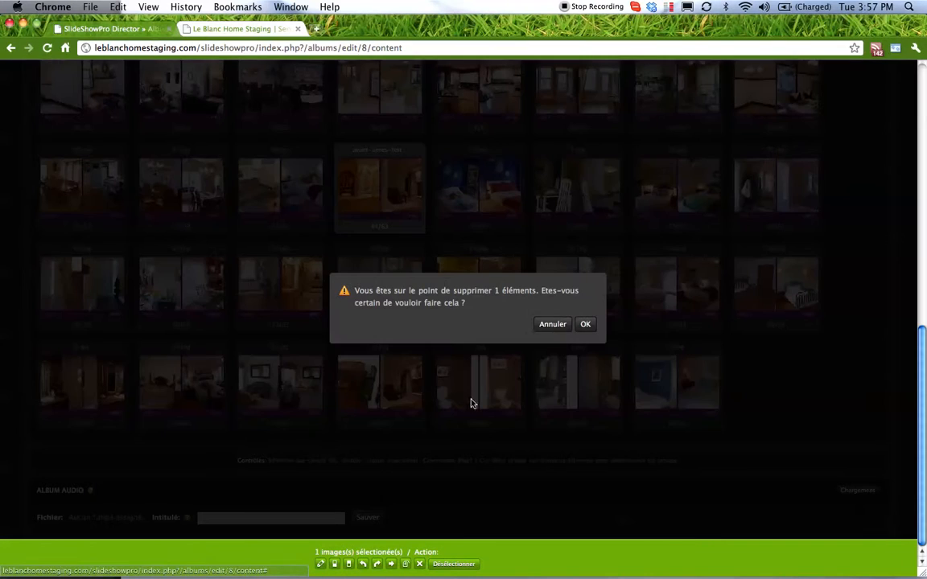
{"action": "left_click", "coordinate": [586, 326]}
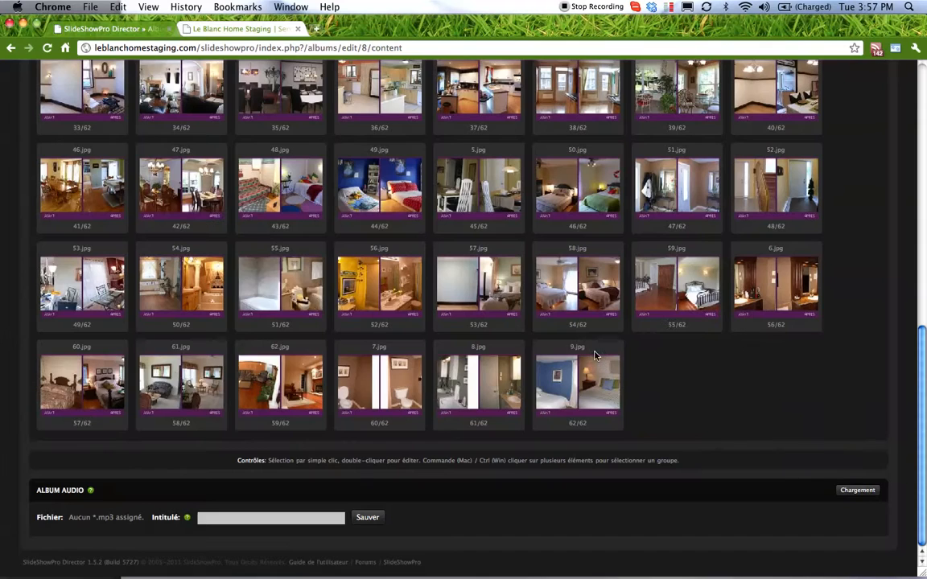
{"action": "scroll", "coordinate": [670, 325], "scroll_direction": "up", "scroll_amount": 10}
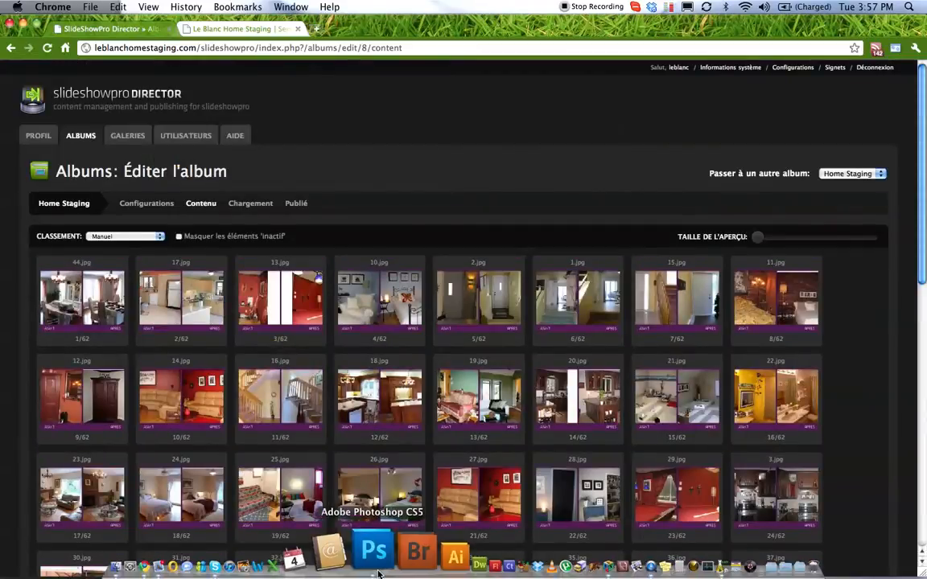
- Switch to Photoshop, reopen the recent file avant-apres.psd and enlarge its document window to fill the workspace
{"action": "left_click", "coordinate": [370, 547]}
{"action": "left_click", "coordinate": [103, 7]}
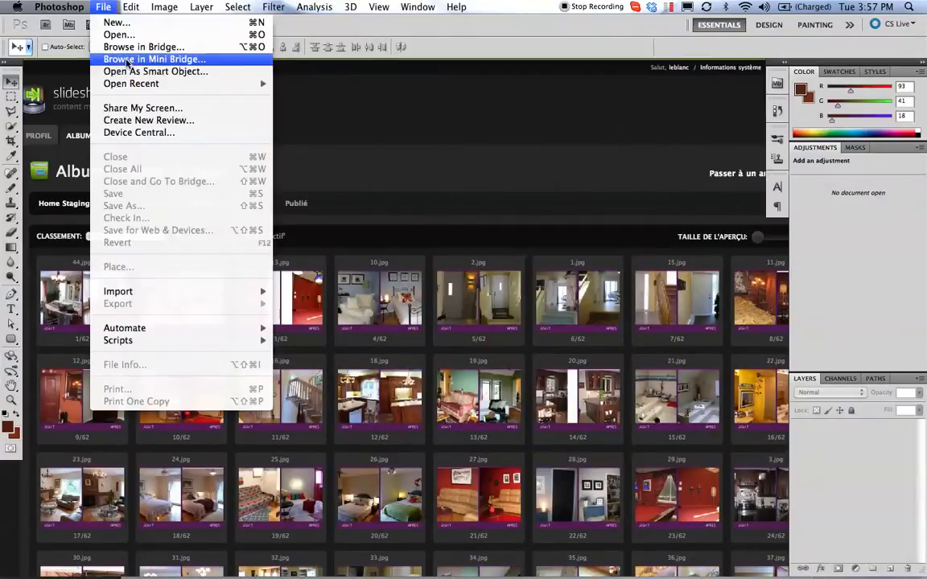
{"action": "mouse_move", "coordinate": [233, 84]}
{"action": "left_click", "coordinate": [330, 121]}
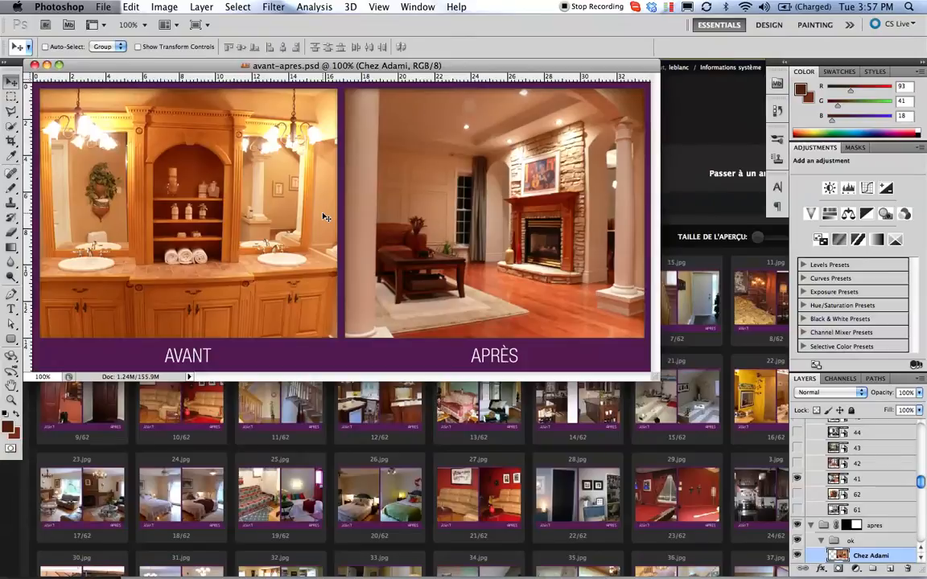
{"action": "left_click_drag", "start_coordinate": [657, 377], "coordinate": [760, 570]}
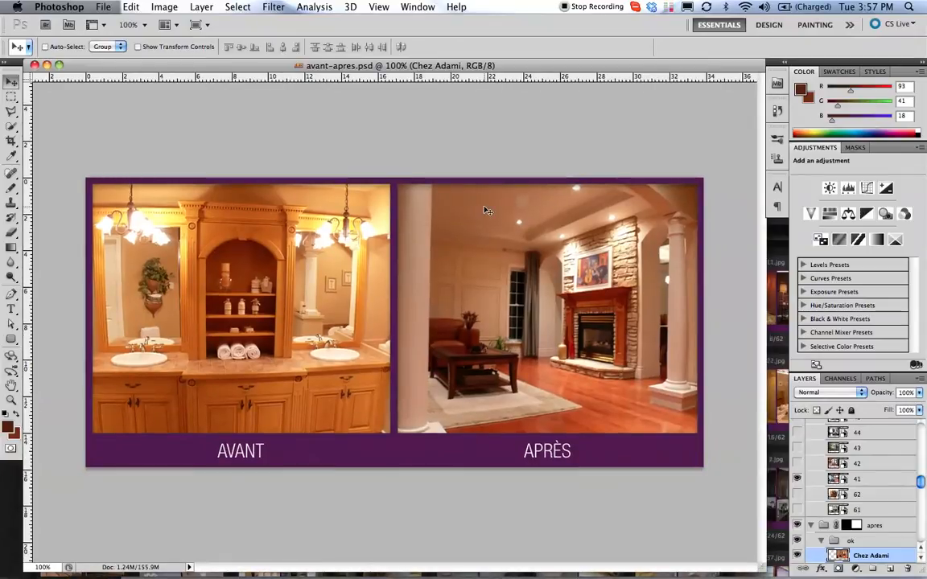